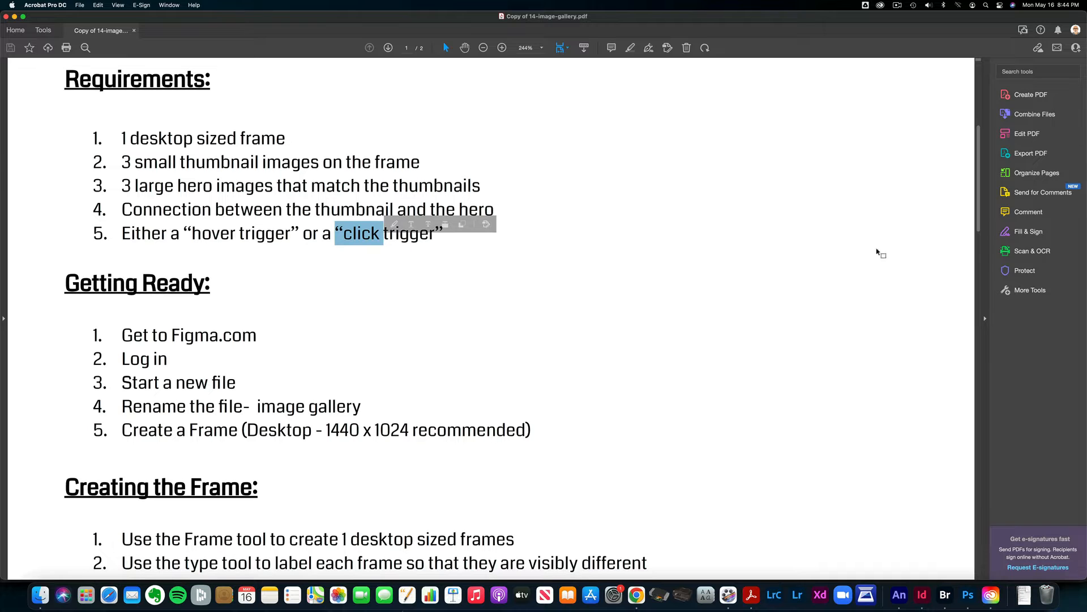
Step: Read through the image gallery assignment, from the requirements and setup to the hero image and connection instructions
{"action": "scroll", "coordinate": [978, 218], "scroll_direction": "down", "scroll_amount": 1}
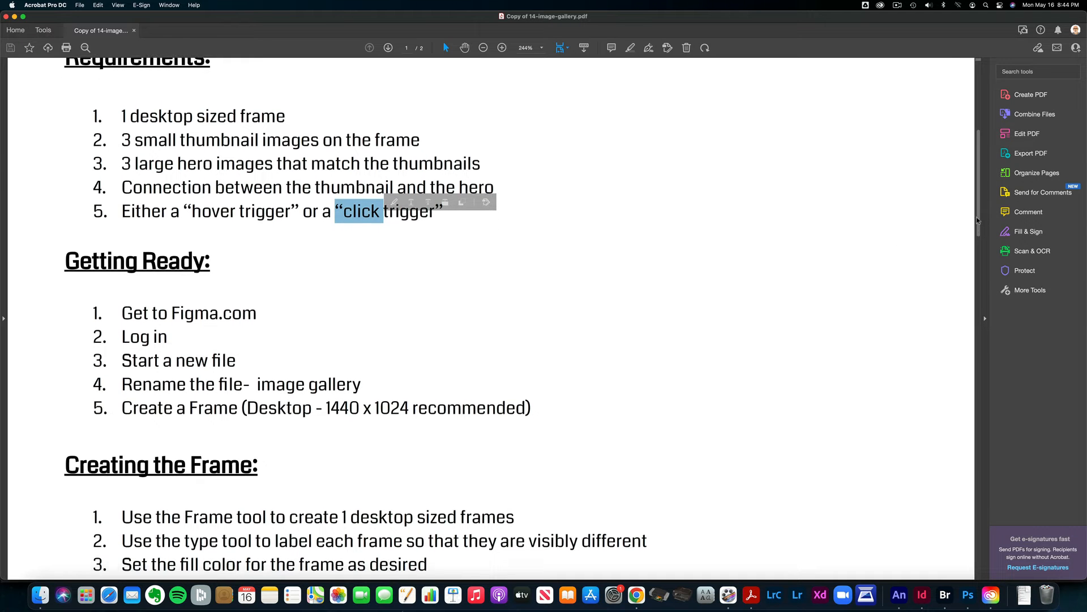
{"action": "scroll", "coordinate": [978, 224], "scroll_direction": "down", "scroll_amount": 1}
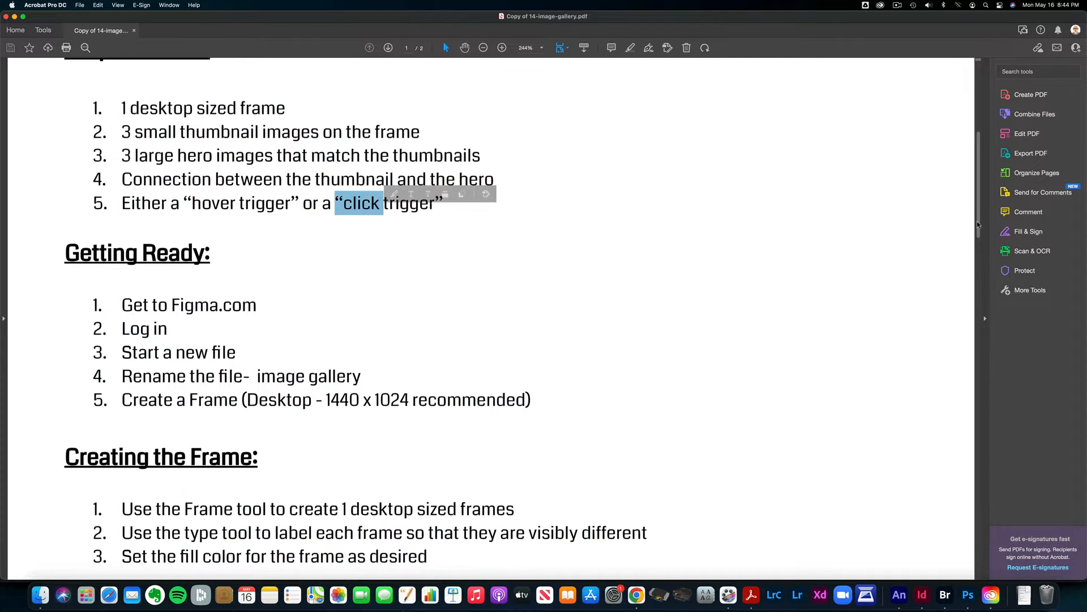
{"action": "scroll", "coordinate": [978, 232], "scroll_direction": "down", "scroll_amount": 1}
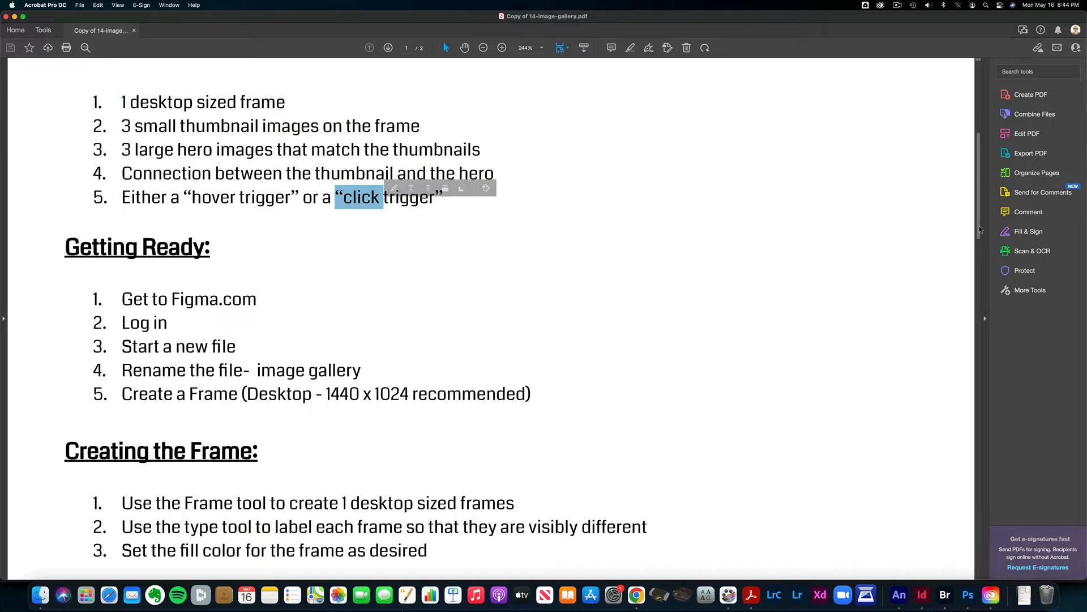
{"action": "scroll", "coordinate": [975, 242], "scroll_direction": "down", "scroll_amount": 1}
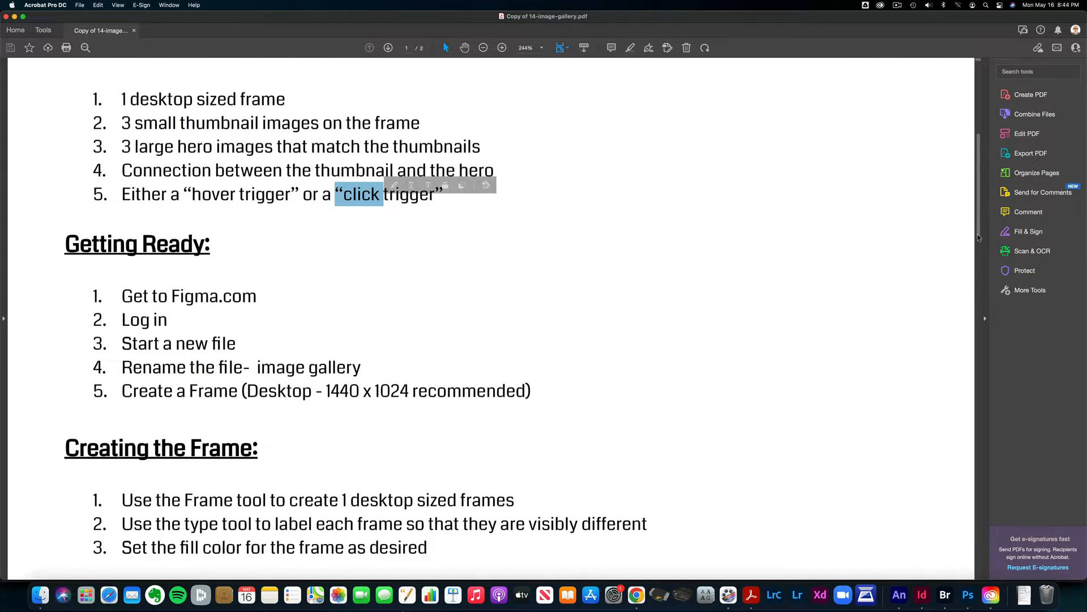
{"action": "scroll", "coordinate": [978, 194], "scroll_direction": "down", "scroll_amount": 8}
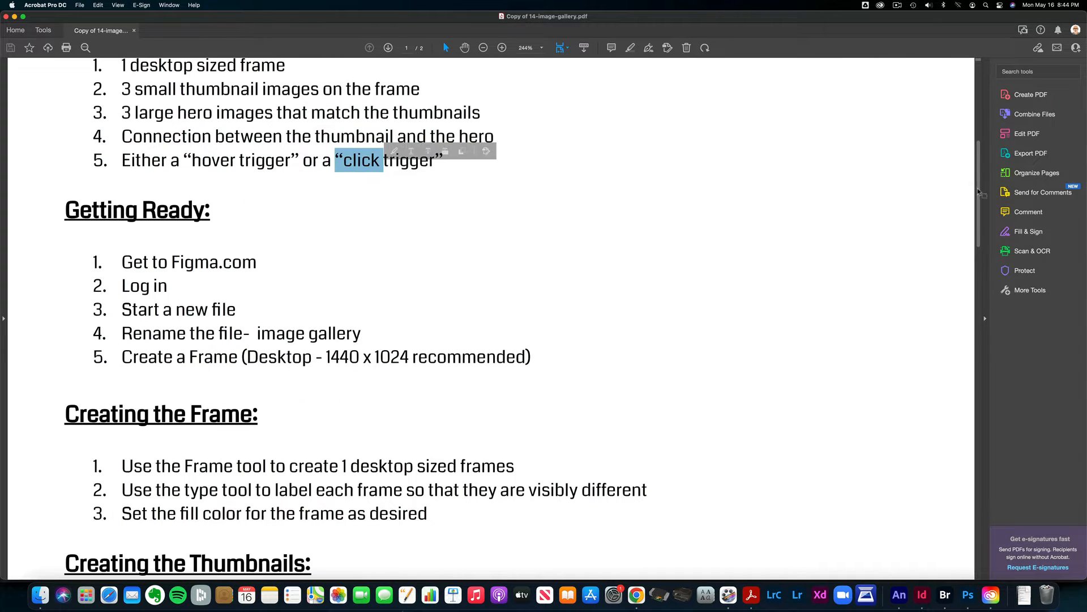
{"action": "left_click_drag", "start_coordinate": [977, 192], "coordinate": [965, 323]}
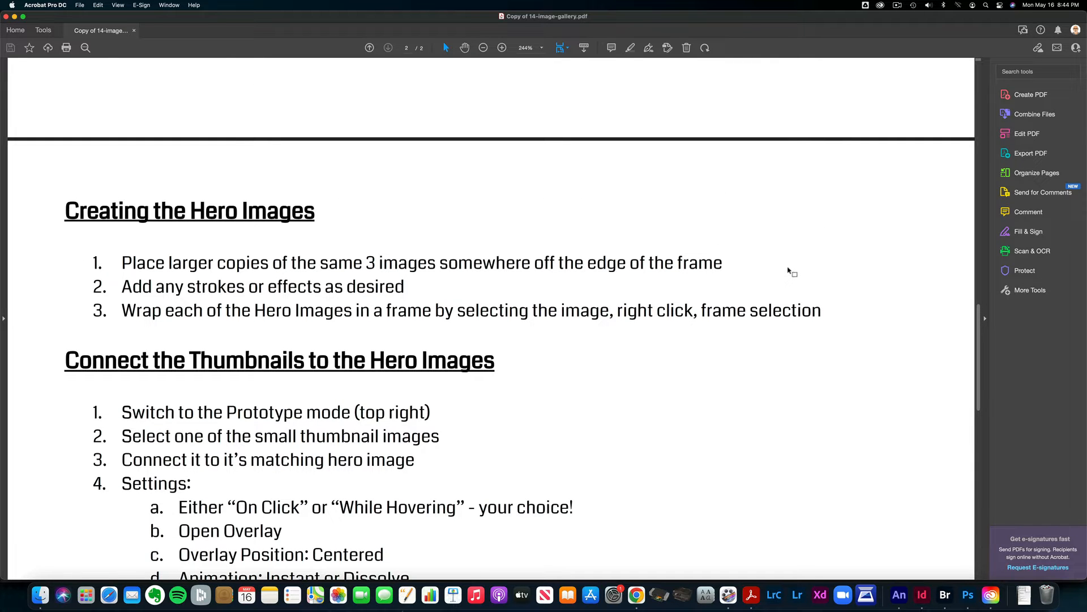
Step: Switch to Figma in Chrome and create a new design file from the drafts page
{"action": "key", "text": "super+Tab"}
{"action": "key", "text": "super+Tab"}
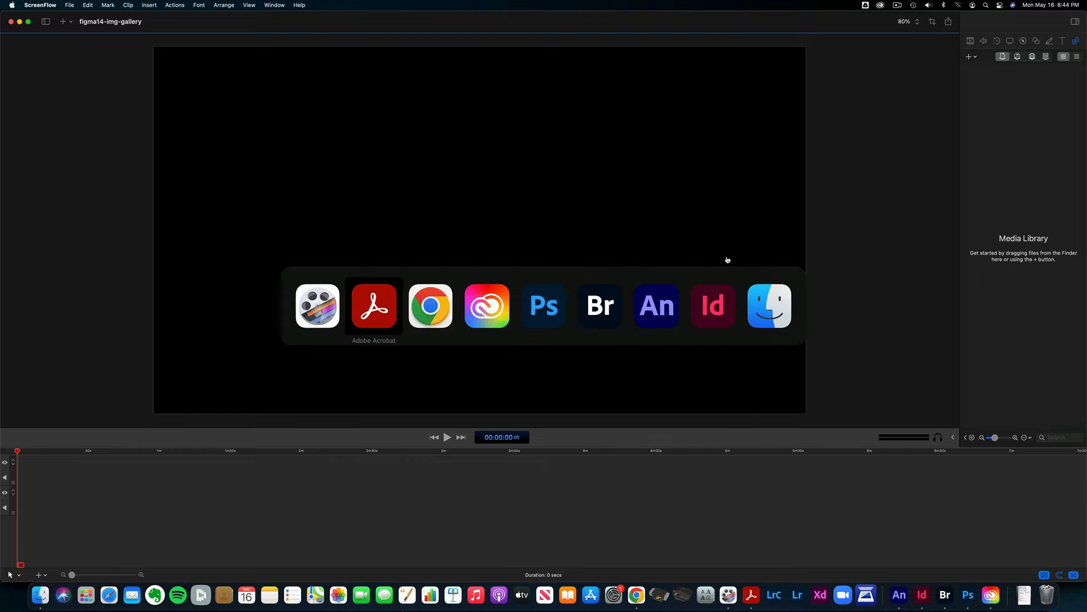
{"action": "key", "text": "super+Tab"}
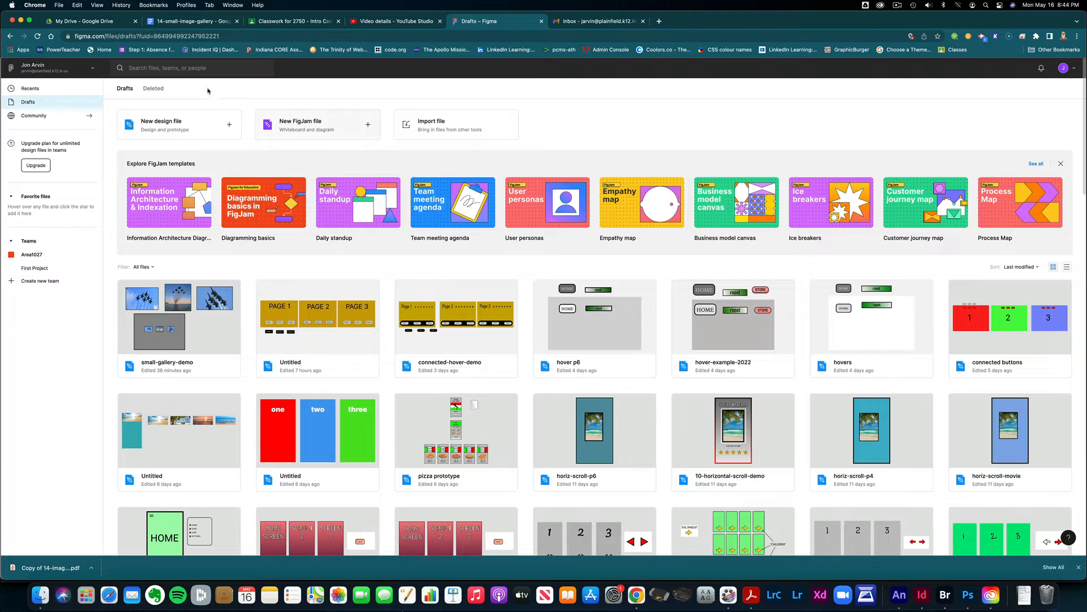
{"action": "left_click", "coordinate": [193, 125]}
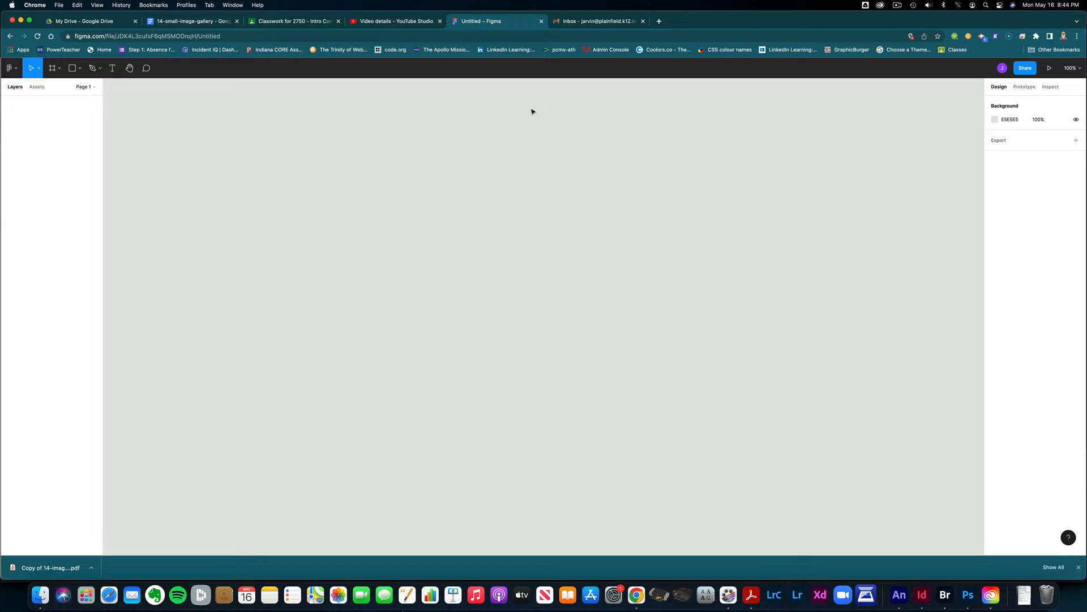
Step: Rename the new design file as img gallery
{"action": "left_click", "coordinate": [38, 36]}
{"action": "left_click", "coordinate": [560, 71]}
{"action": "type", "text": "img gallery"}
{"action": "key", "text": "Return"}
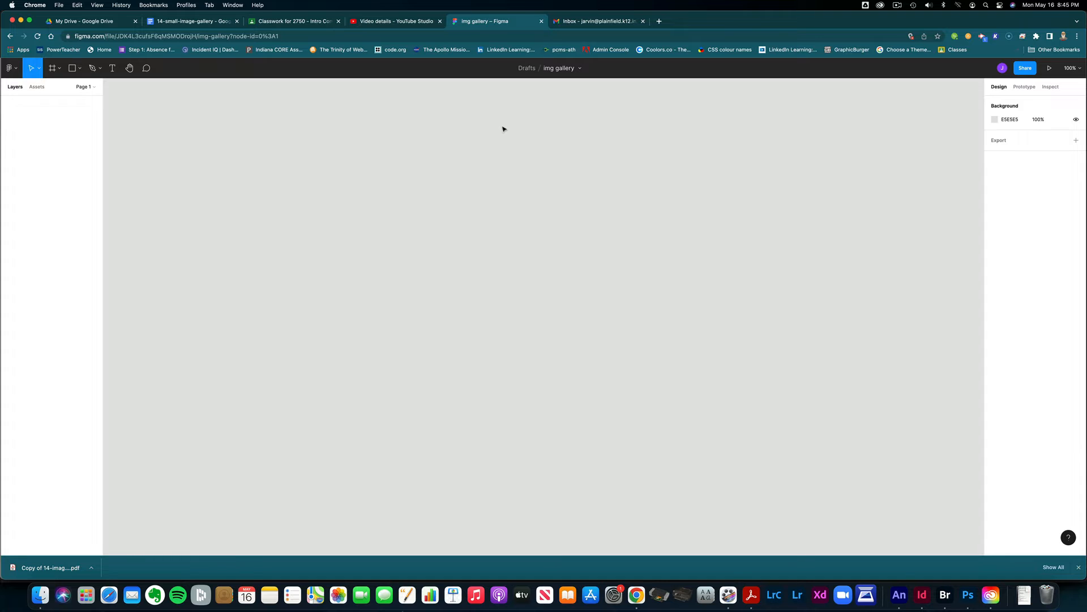
Step: Create a Desktop frame of 1440 × 1024 and fill it with grey A7A7A7
{"action": "key", "text": "f"}
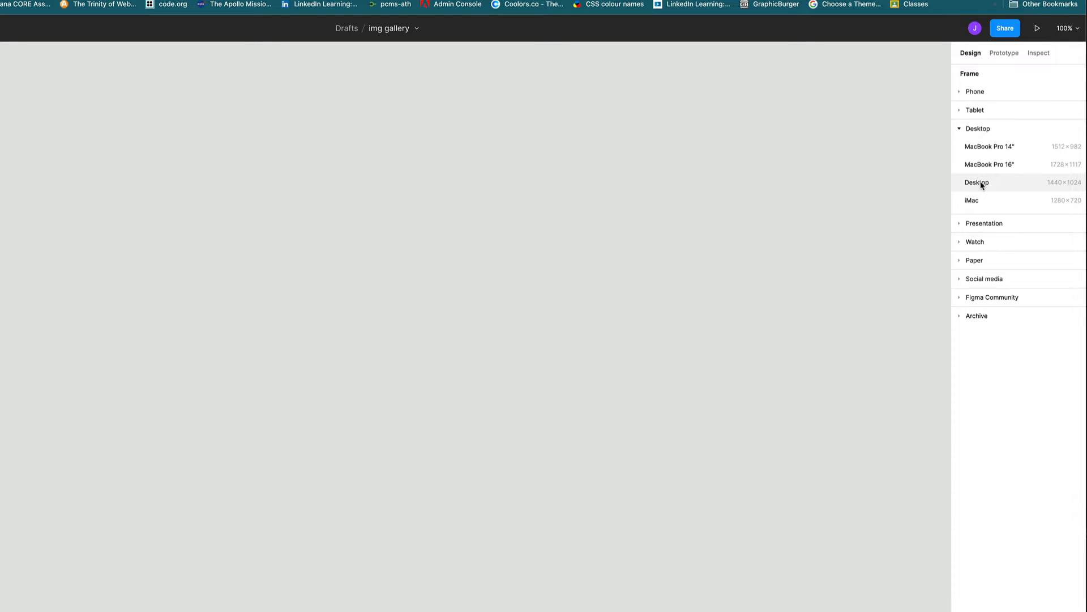
{"action": "left_click", "coordinate": [982, 183]}
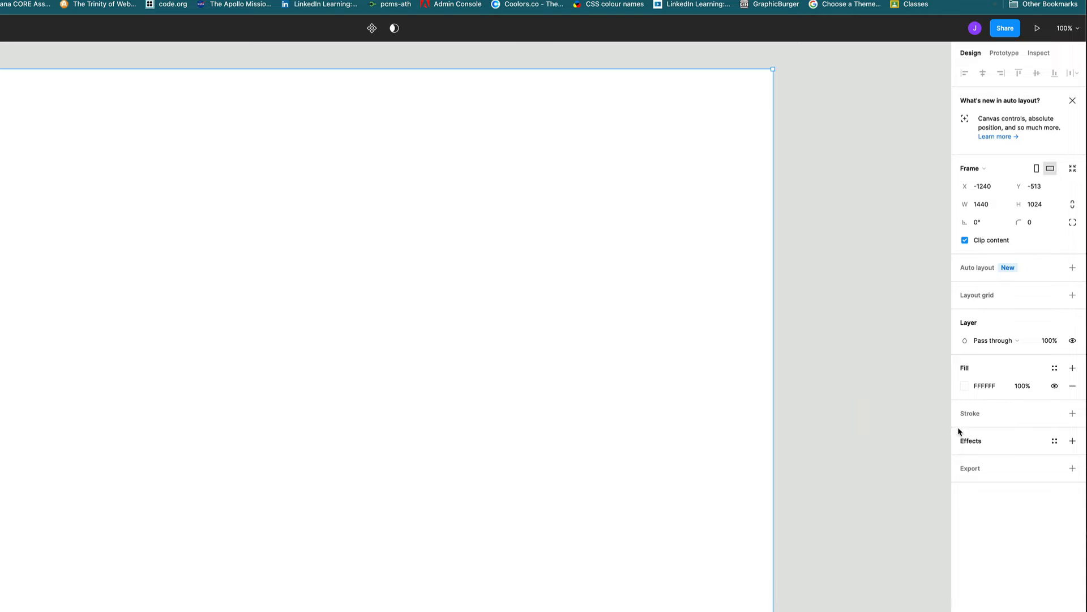
{"action": "left_click", "coordinate": [964, 385]}
{"action": "left_click_drag", "start_coordinate": [822, 449], "coordinate": [817, 437]}
Step: Add a black inside stroke with a thickness of 10 to the desktop frame
{"action": "left_click", "coordinate": [1074, 417]}
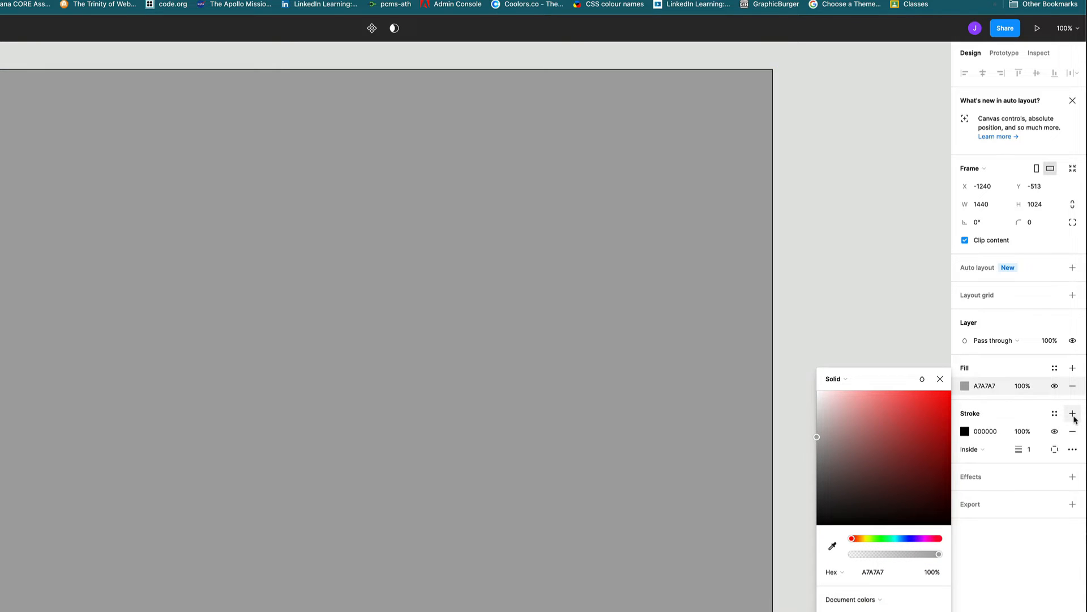
{"action": "left_click", "coordinate": [1030, 451]}
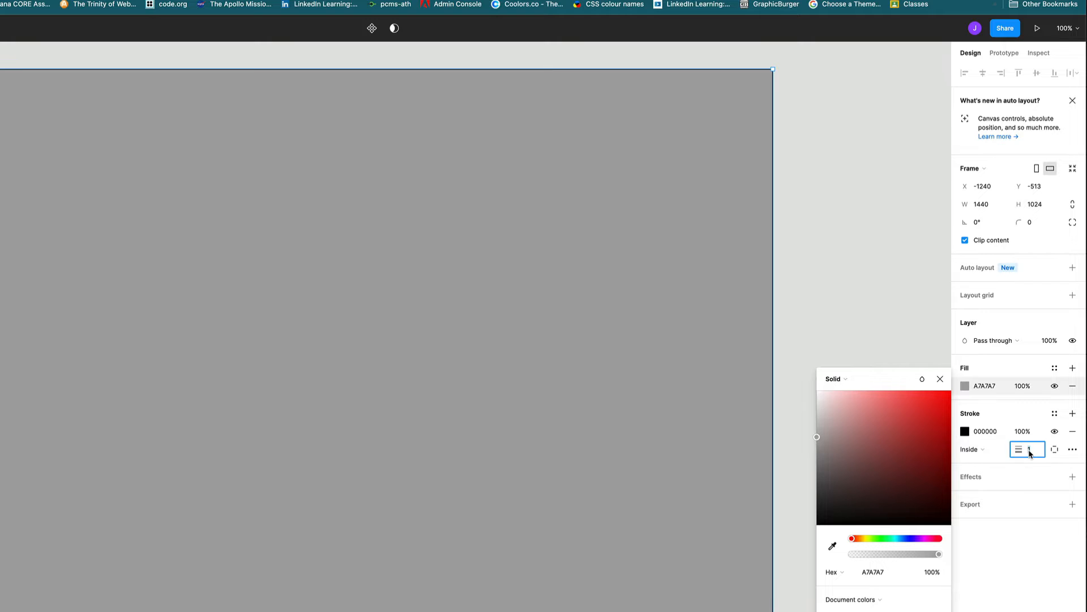
{"action": "type", "text": "10"}
{"action": "key", "text": "Return"}
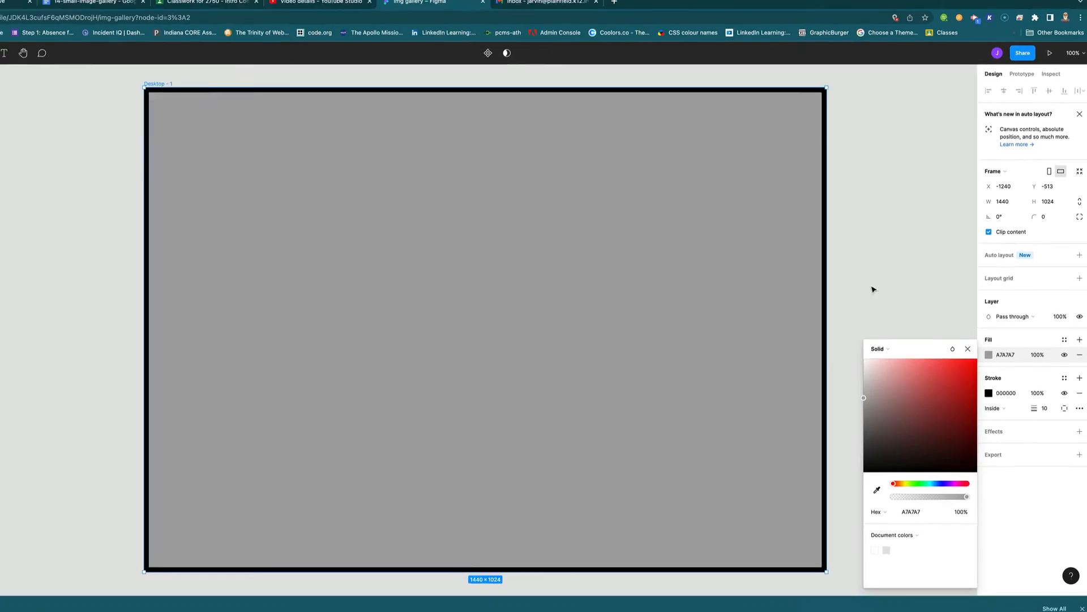
{"action": "left_click", "coordinate": [831, 340]}
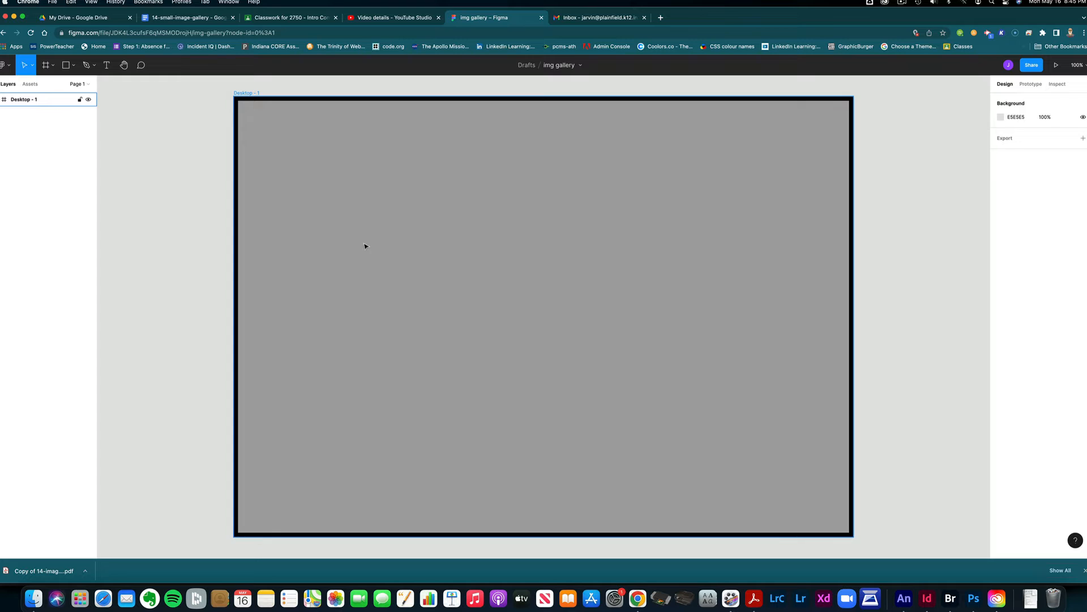
{"action": "key", "text": "r"}
{"action": "left_click_drag", "start_coordinate": [367, 223], "coordinate": [451, 280]}
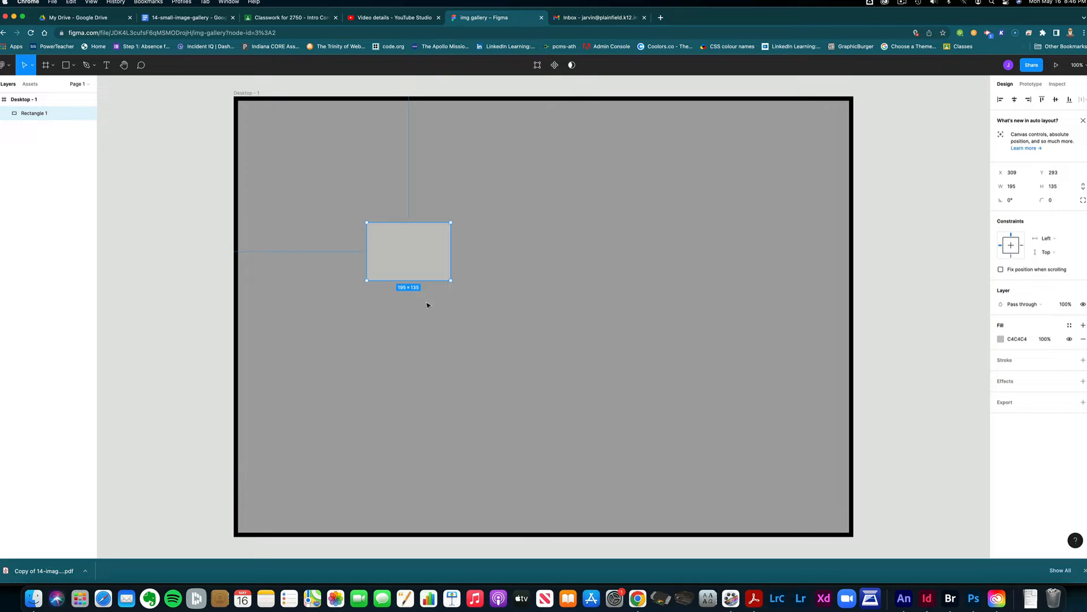
{"action": "key", "text": "BackSpace"}
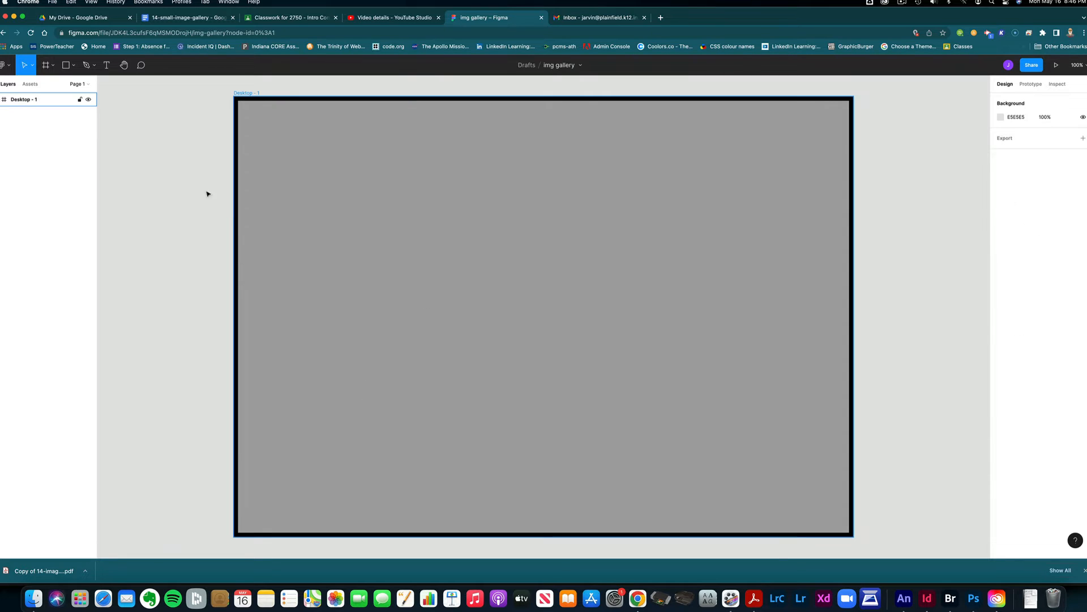
Step: Start placing an image and browse to the mountain-images folder inside 14-image-gallery
{"action": "left_click", "coordinate": [73, 65]}
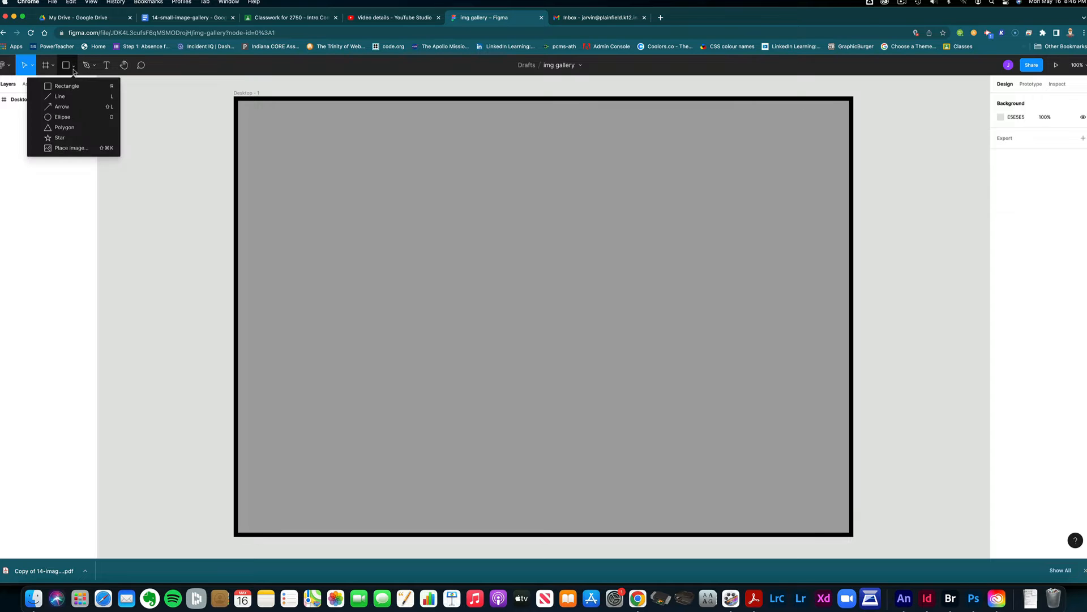
{"action": "left_click", "coordinate": [76, 149]}
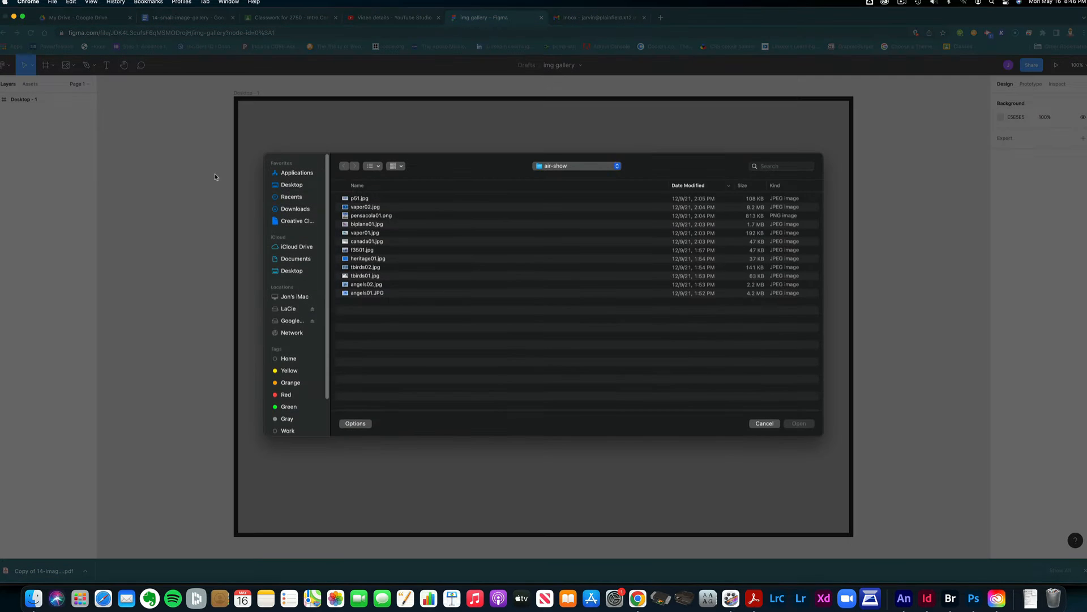
{"action": "left_click", "coordinate": [560, 167]}
{"action": "left_click", "coordinate": [560, 177]}
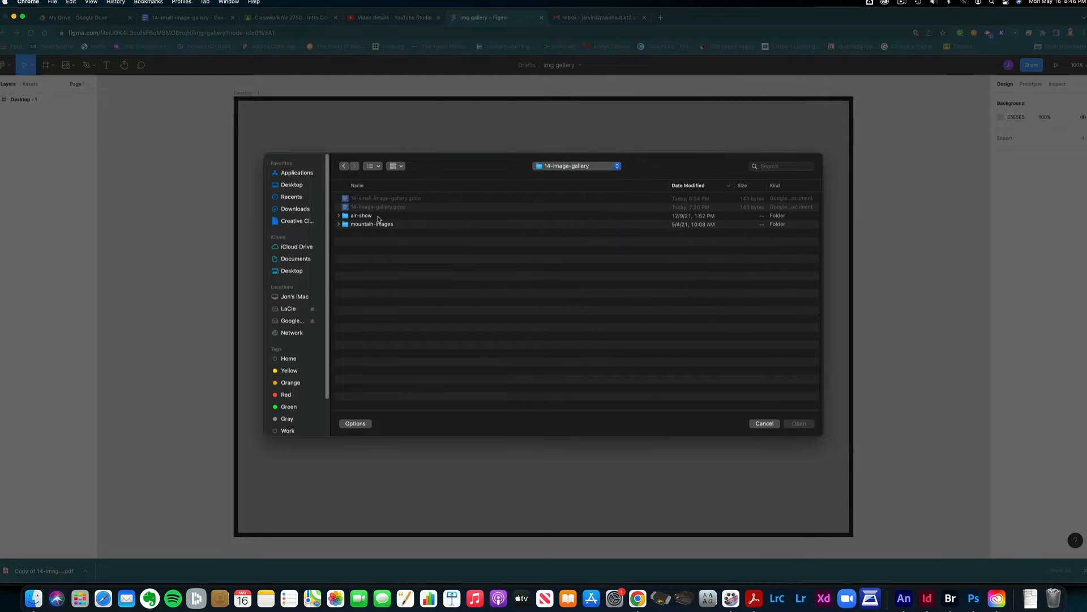
{"action": "left_click", "coordinate": [365, 225]}
{"action": "double_click", "coordinate": [366, 225]}
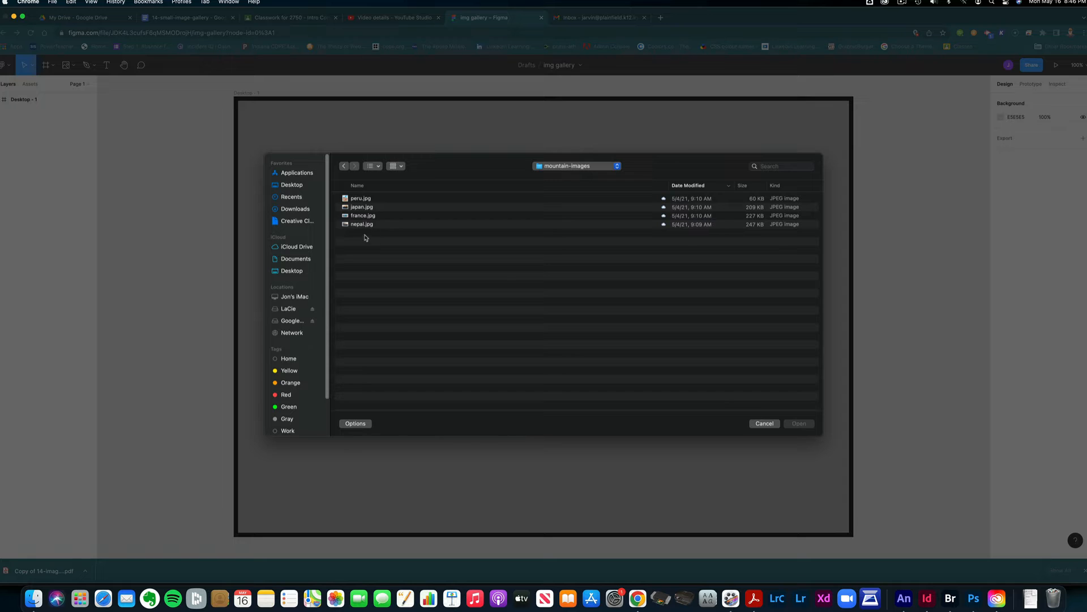
Step: Place peru.jpg on the desktop frame and reduce it to a thumbnail of about 230 × 218 left of the frame's centre
{"action": "double_click", "coordinate": [360, 198]}
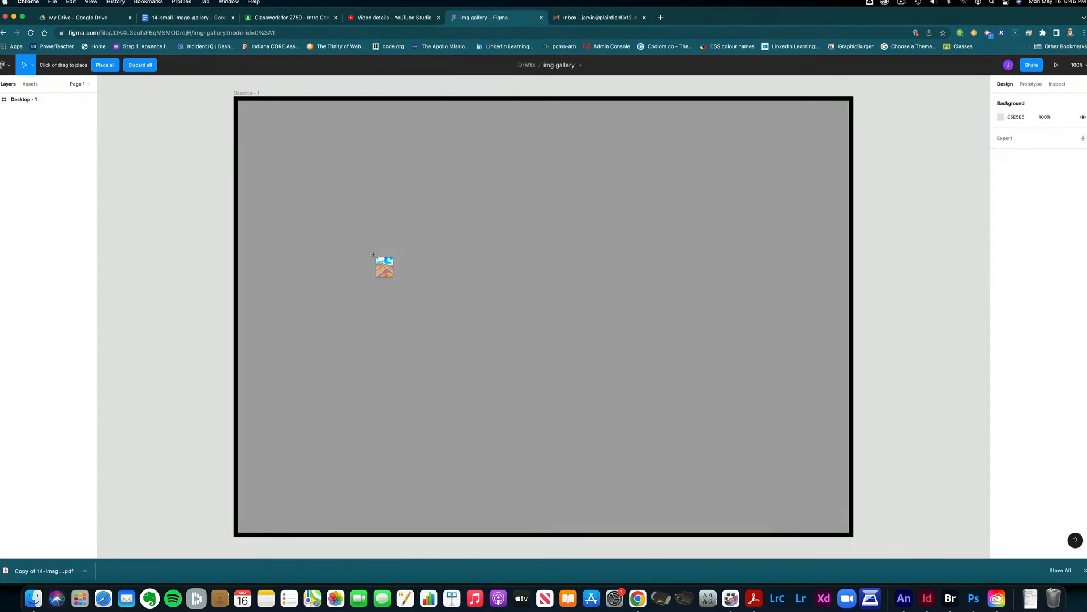
{"action": "left_click", "coordinate": [361, 235]}
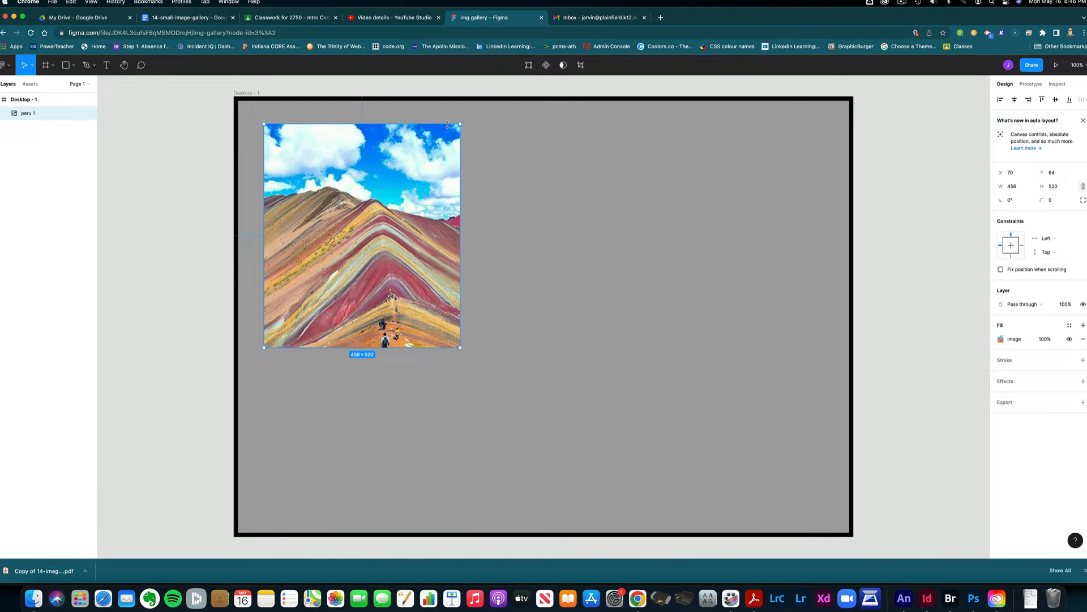
{"action": "left_click_drag", "start_coordinate": [462, 123], "coordinate": [424, 283]}
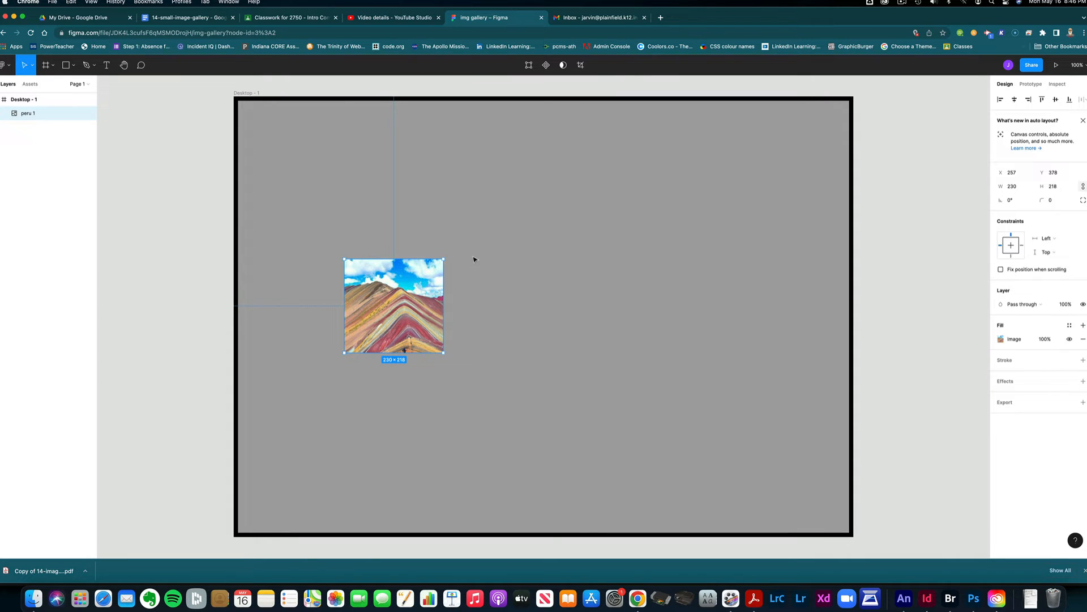
{"action": "left_click", "coordinate": [327, 126]}
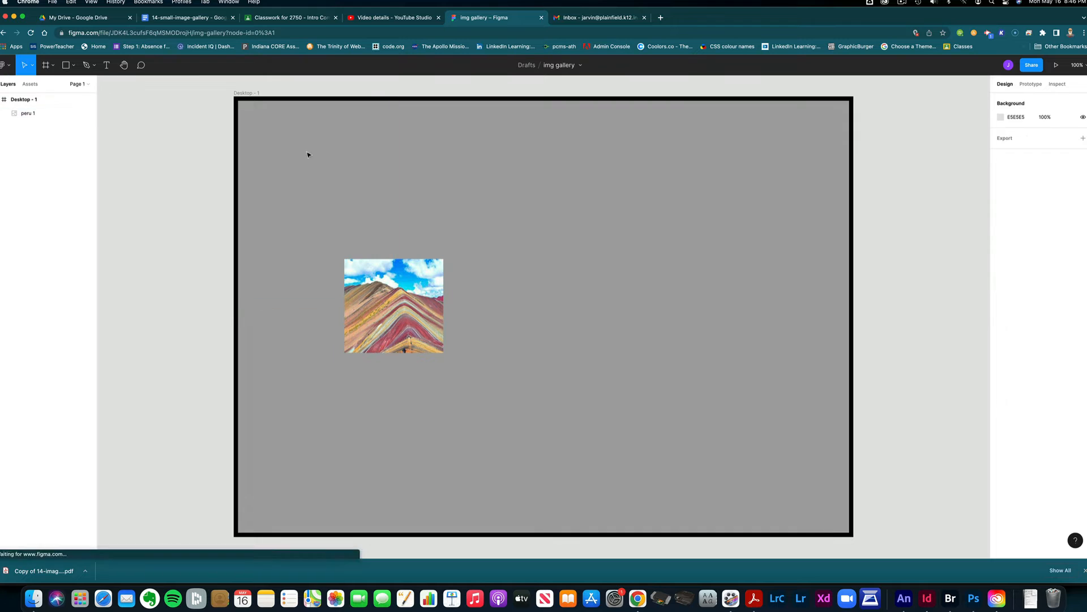
Step: Place japan.jpg from the mountain-images folder on the desktop frame
{"action": "left_click", "coordinate": [73, 65]}
{"action": "left_click", "coordinate": [69, 148]}
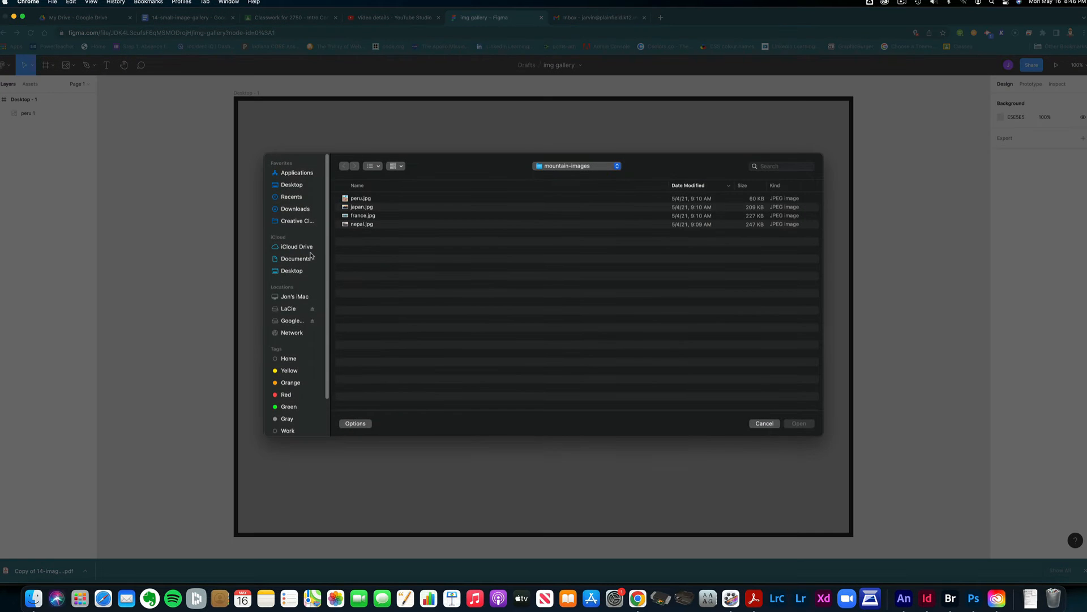
{"action": "double_click", "coordinate": [363, 207]}
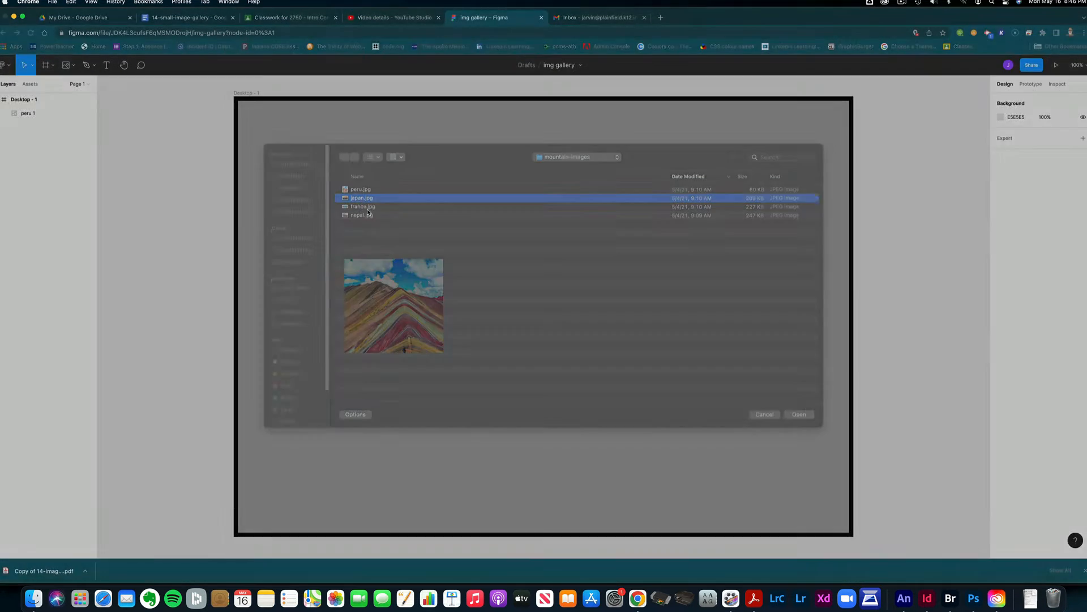
{"action": "left_click", "coordinate": [490, 257]}
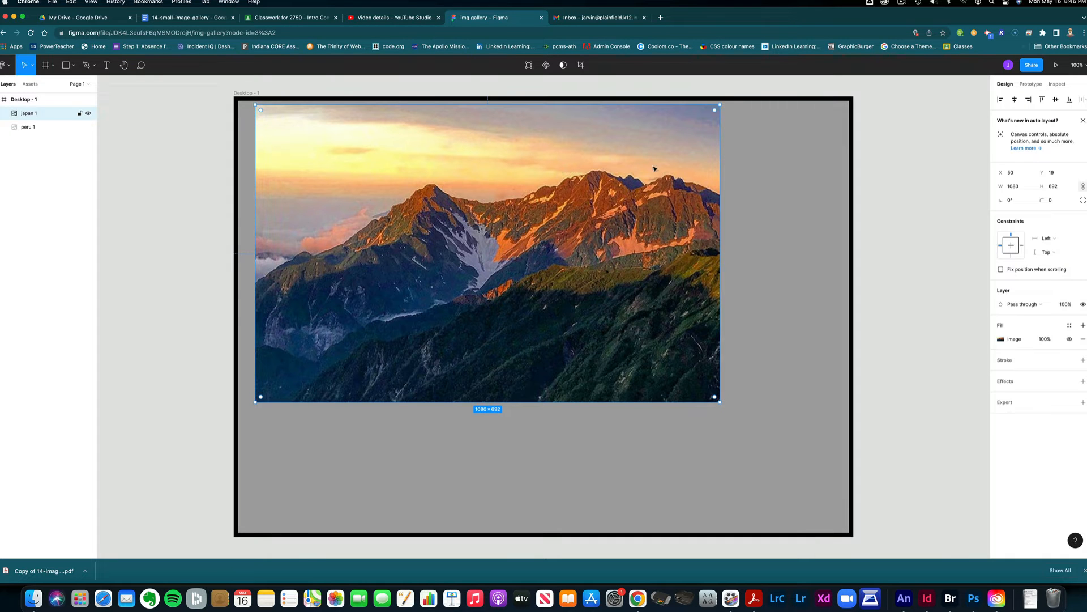
Step: Shrink the Japan image to a thumbnail of about 289 × 178 and position it to the right of the Peru thumbnail
{"action": "left_click_drag", "start_coordinate": [721, 104], "coordinate": [382, 321]}
{"action": "left_click_drag", "start_coordinate": [331, 361], "coordinate": [551, 301]}
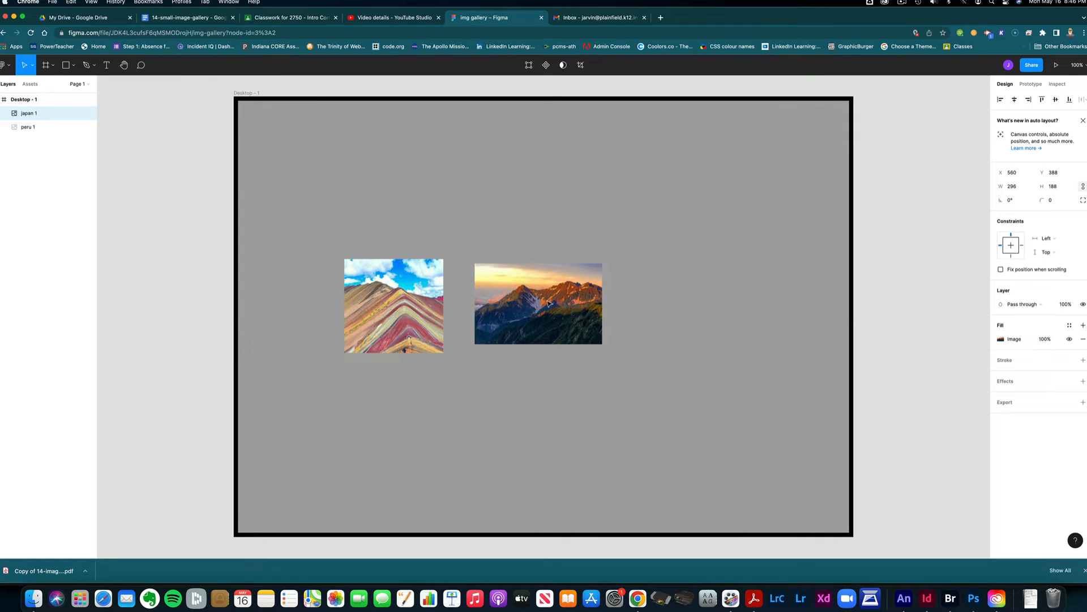
{"action": "left_click_drag", "start_coordinate": [602, 262], "coordinate": [573, 296]}
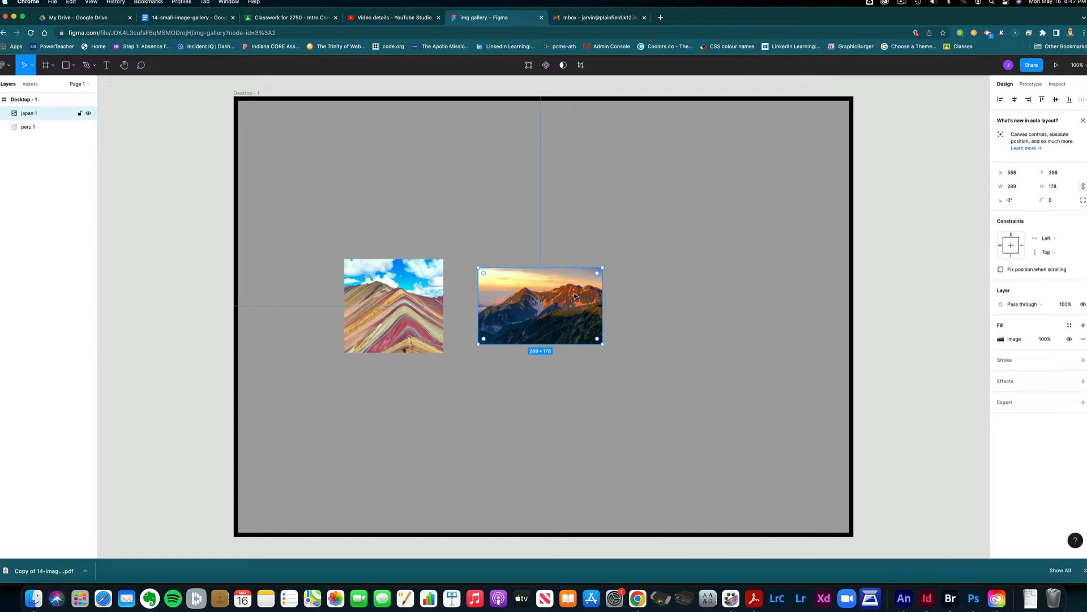
{"action": "left_click", "coordinate": [644, 291]}
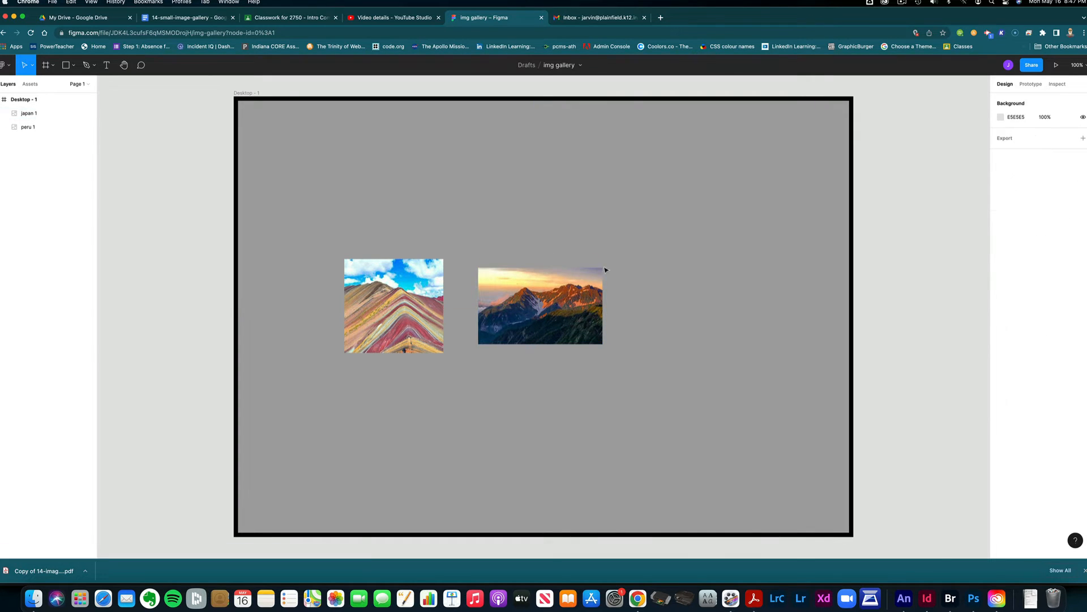
Step: Place nepal.jpg from the mountain-images folder on the desktop frame and shrink it to a thumbnail right of the Japan thumbnail
{"action": "left_click", "coordinate": [73, 66]}
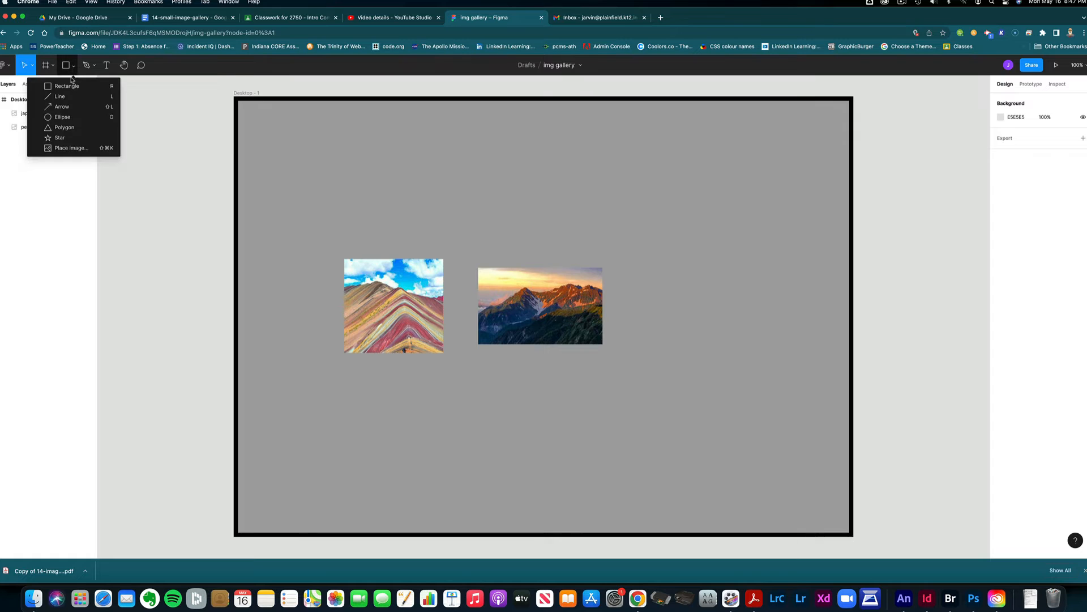
{"action": "left_click", "coordinate": [67, 149]}
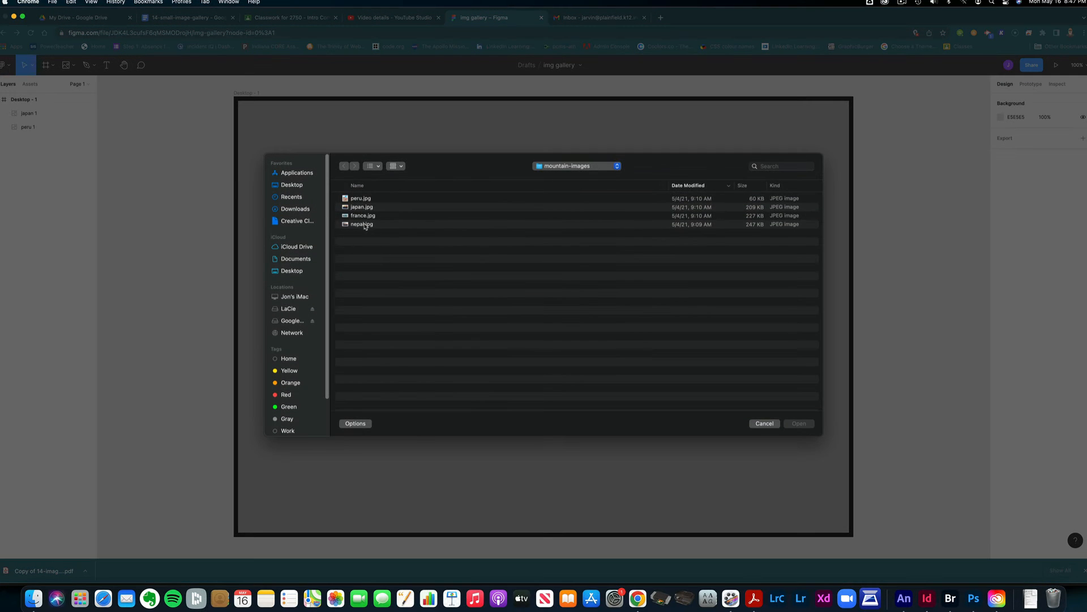
{"action": "left_click", "coordinate": [364, 225]}
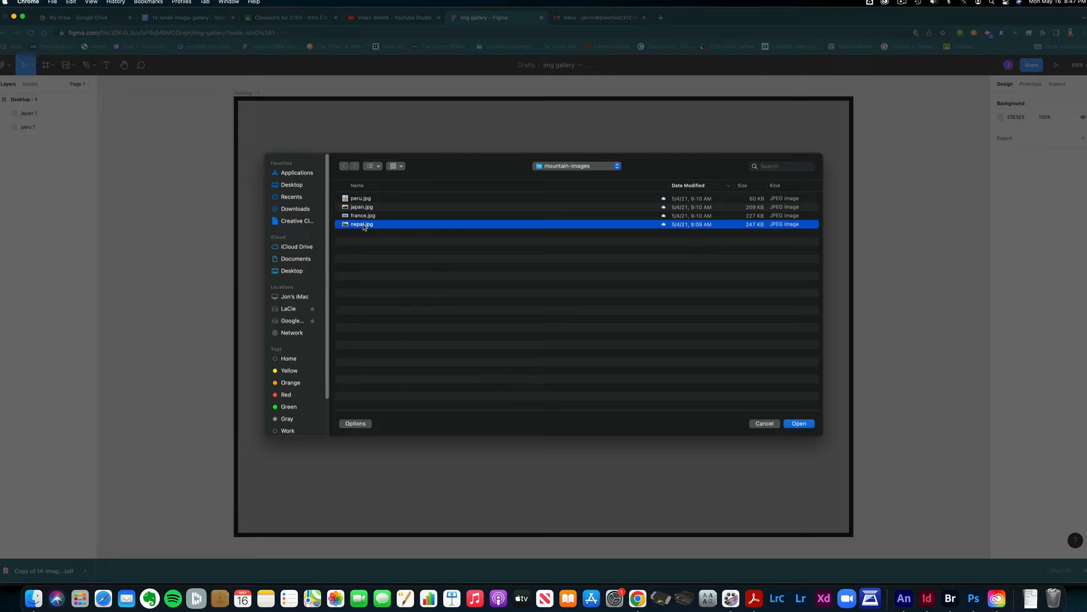
{"action": "left_click", "coordinate": [799, 424]}
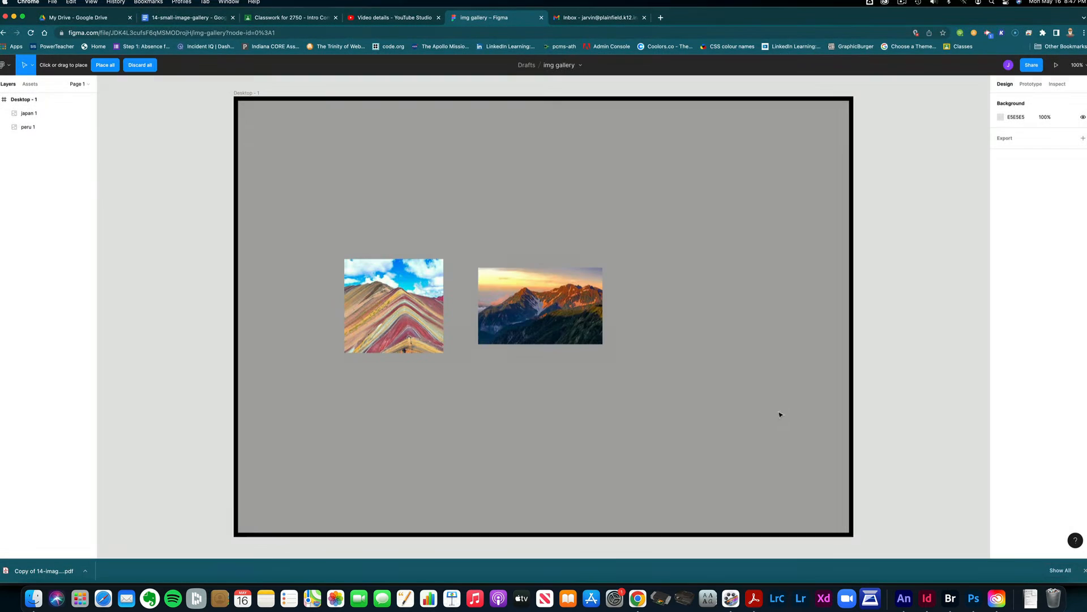
{"action": "left_click", "coordinate": [679, 292]}
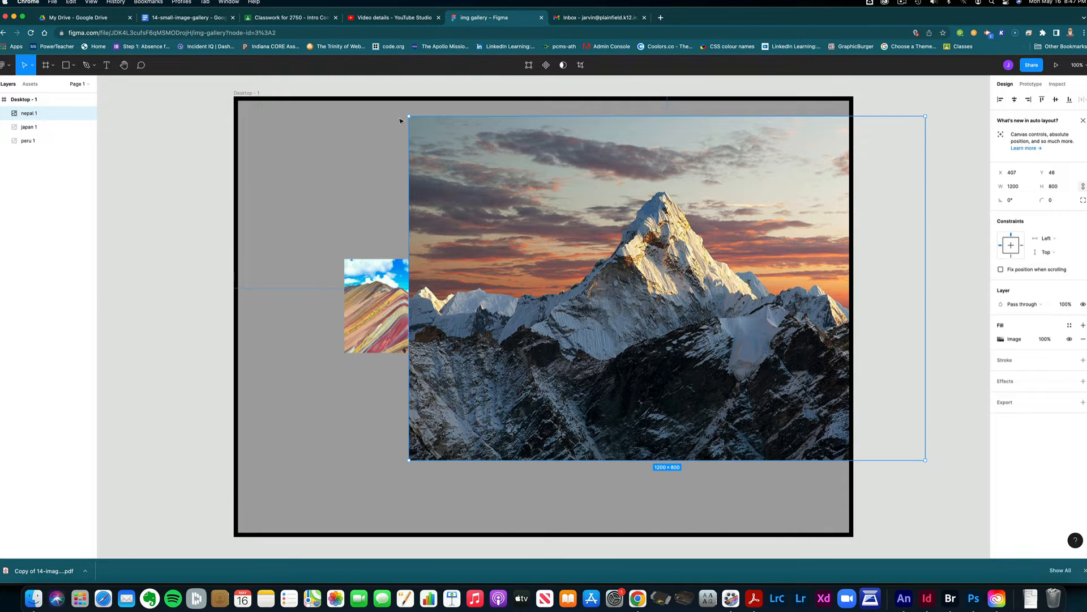
{"action": "left_click_drag", "start_coordinate": [414, 119], "coordinate": [659, 284]}
Step: Select the Peru, Japan and Nepal thumbnails and distribute them with even horizontal spacing
{"action": "left_click_drag", "start_coordinate": [300, 226], "coordinate": [700, 359]}
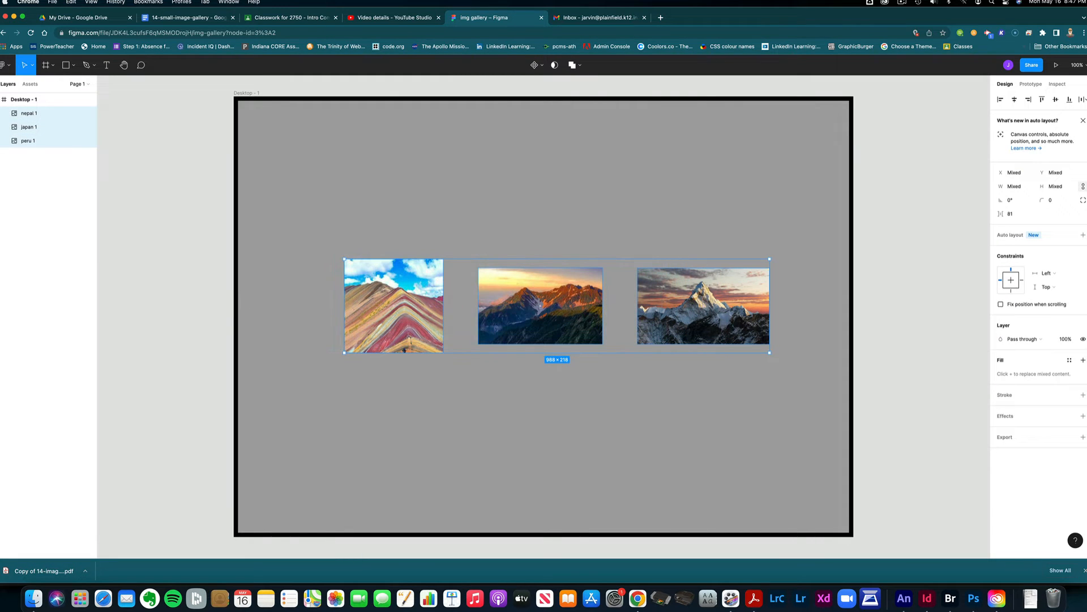
{"action": "left_click", "coordinate": [1085, 101]}
{"action": "left_click", "coordinate": [1046, 139]}
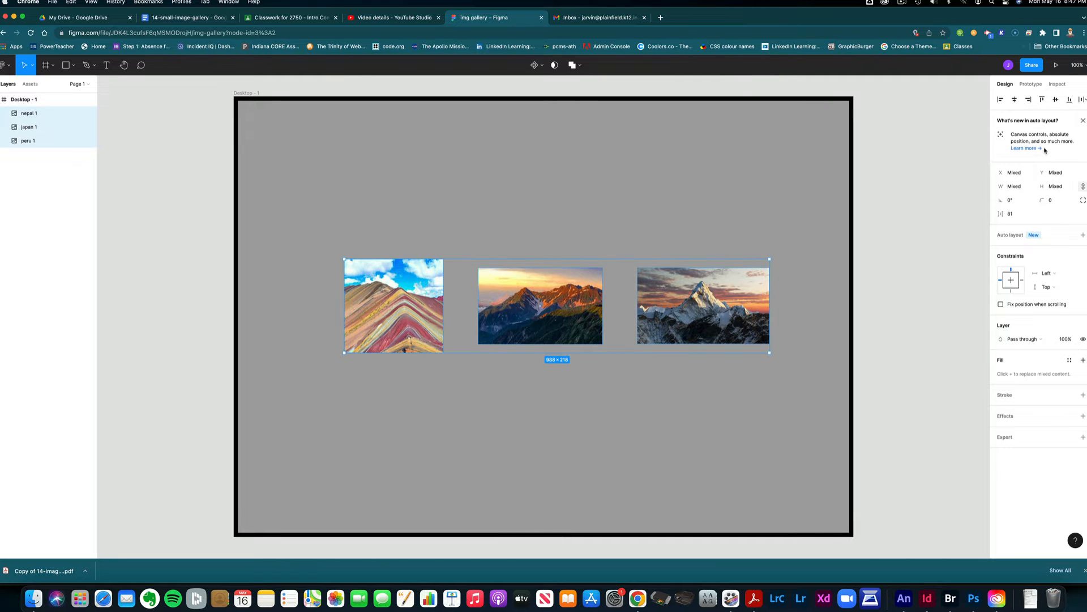
Step: Add a black inside stroke with a weight of 8 to all three thumbnails, then deselect them
{"action": "left_click", "coordinate": [1083, 395]}
{"action": "left_click", "coordinate": [1051, 426]}
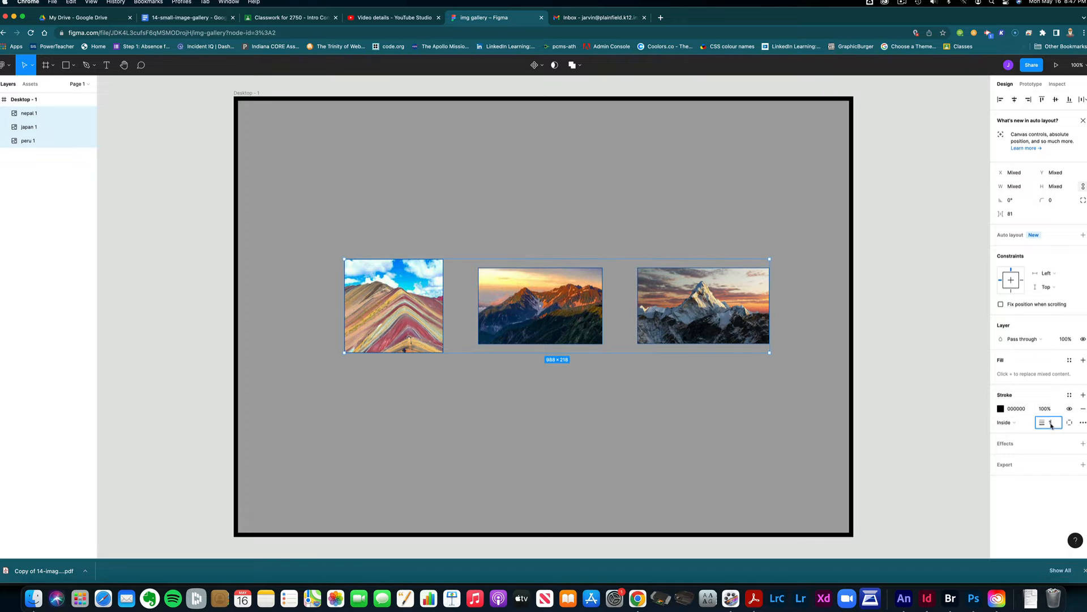
{"action": "key", "text": "Return"}
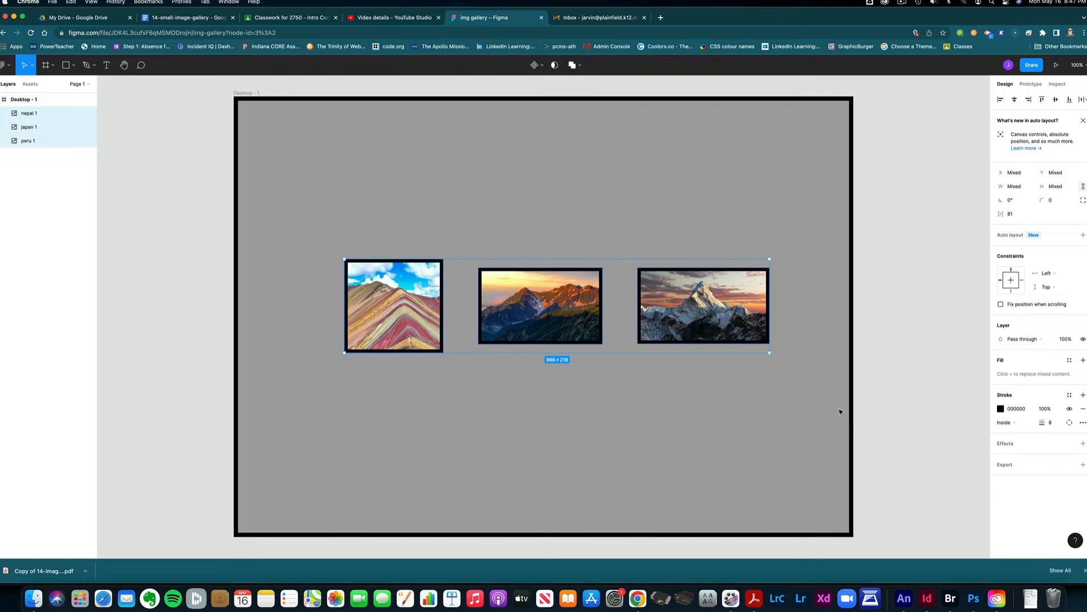
{"action": "left_click", "coordinate": [802, 410]}
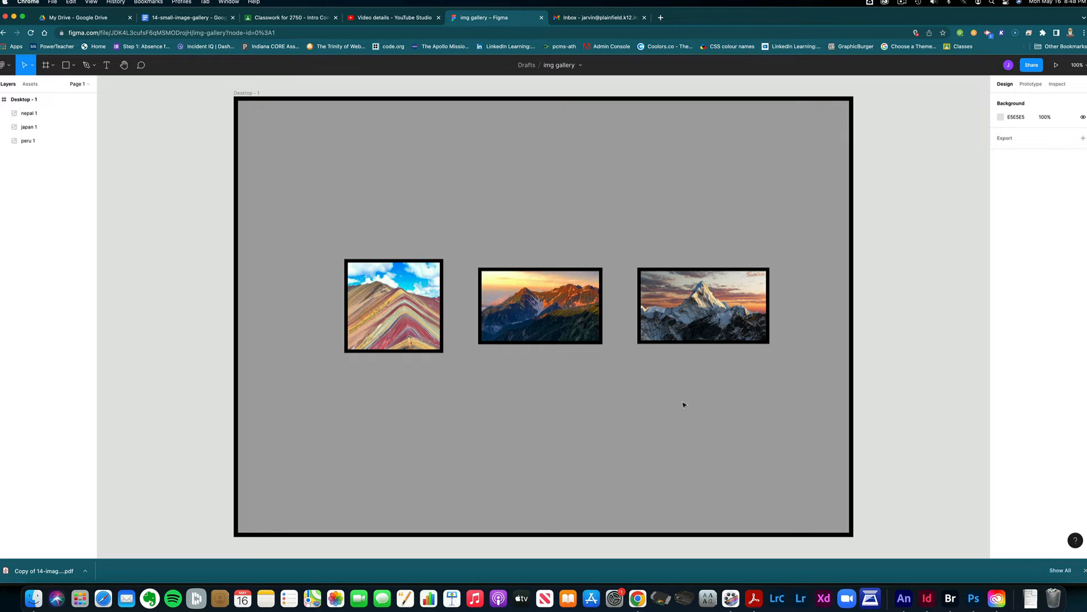
Step: Place a second copy of peru.jpg on the empty canvas above and to the right of the desktop frame
{"action": "key", "text": "minus"}
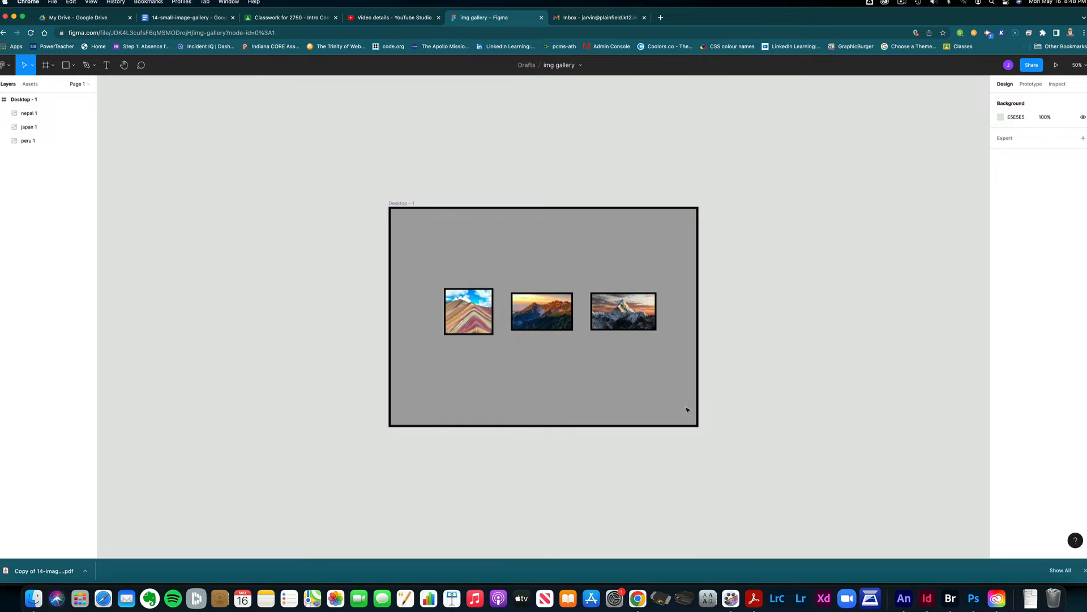
{"action": "left_click_drag", "start_coordinate": [604, 395], "coordinate": [385, 413]}
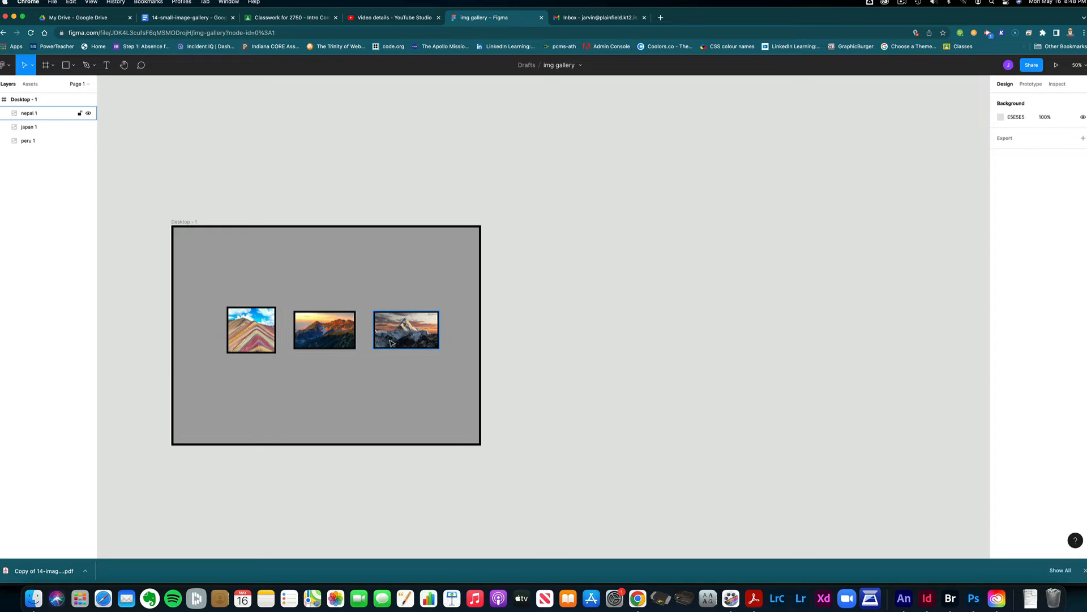
{"action": "left_click", "coordinate": [74, 66]}
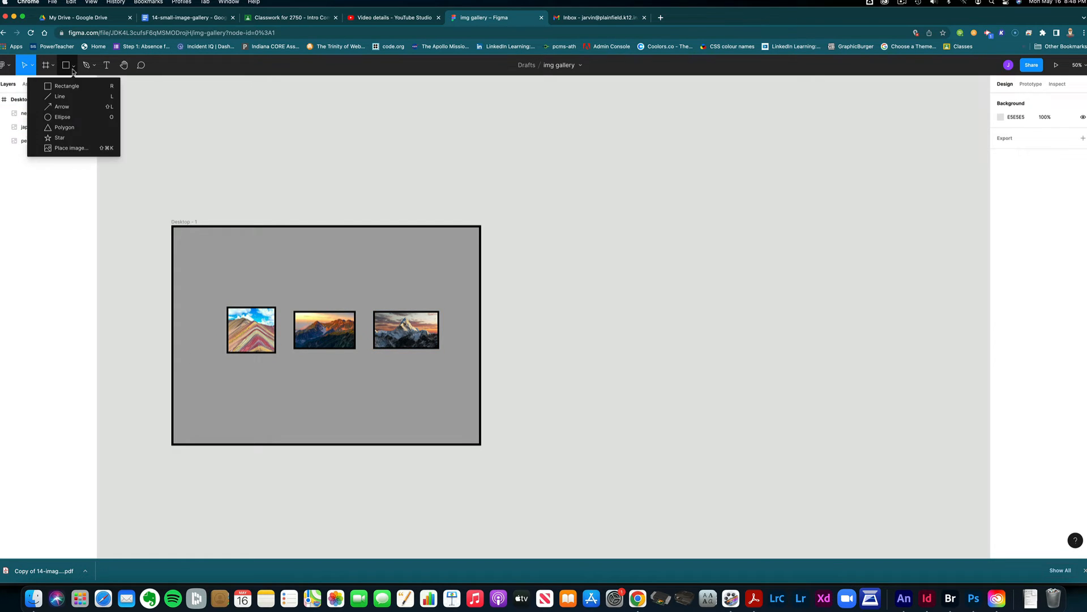
{"action": "left_click", "coordinate": [77, 152]}
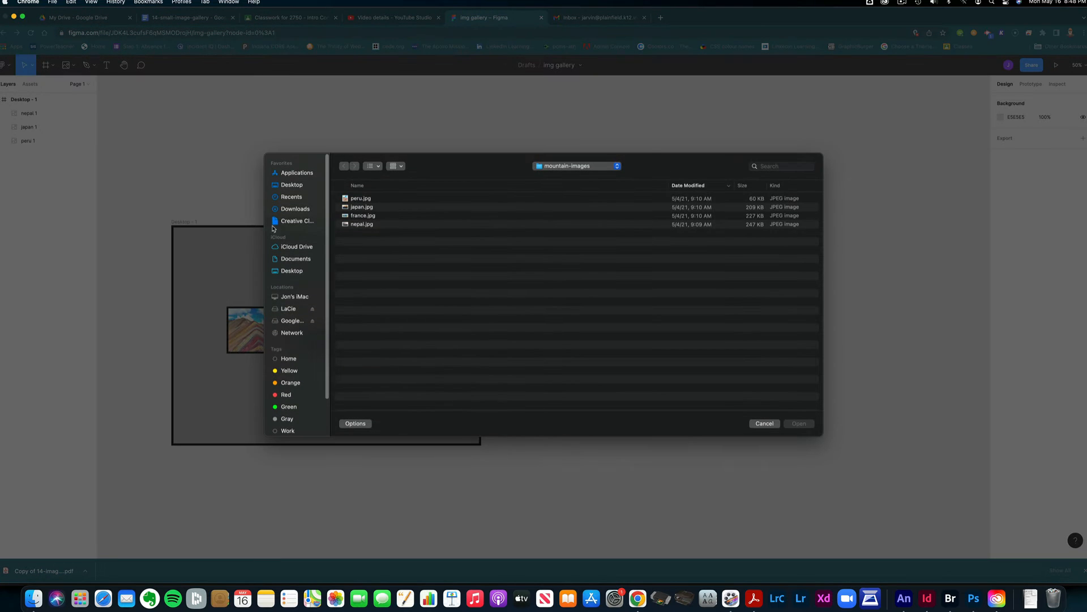
{"action": "left_click", "coordinate": [357, 200]}
{"action": "double_click", "coordinate": [358, 199]}
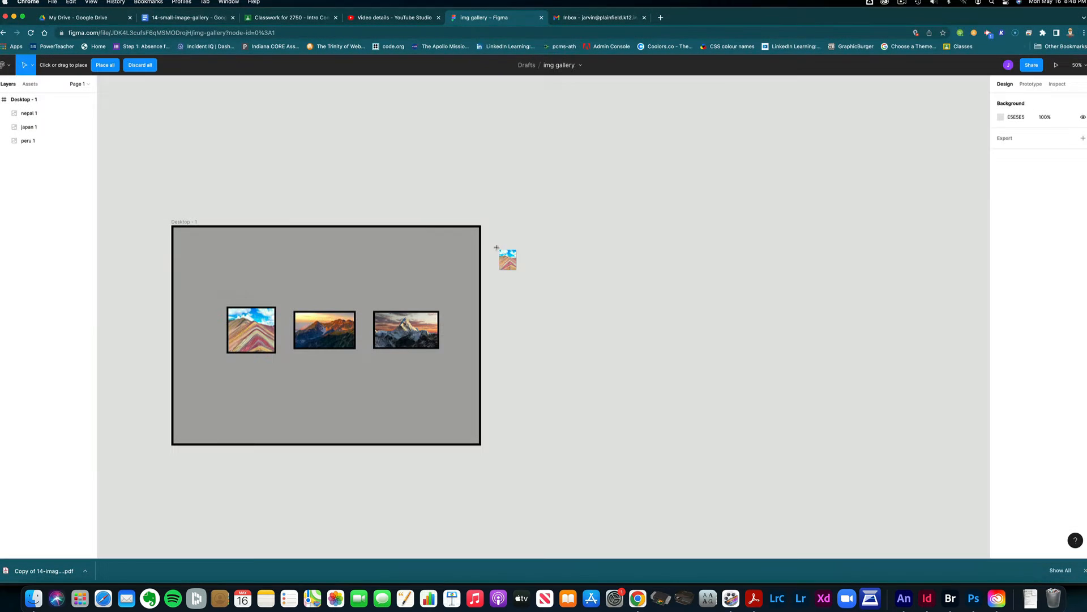
{"action": "left_click", "coordinate": [552, 191]}
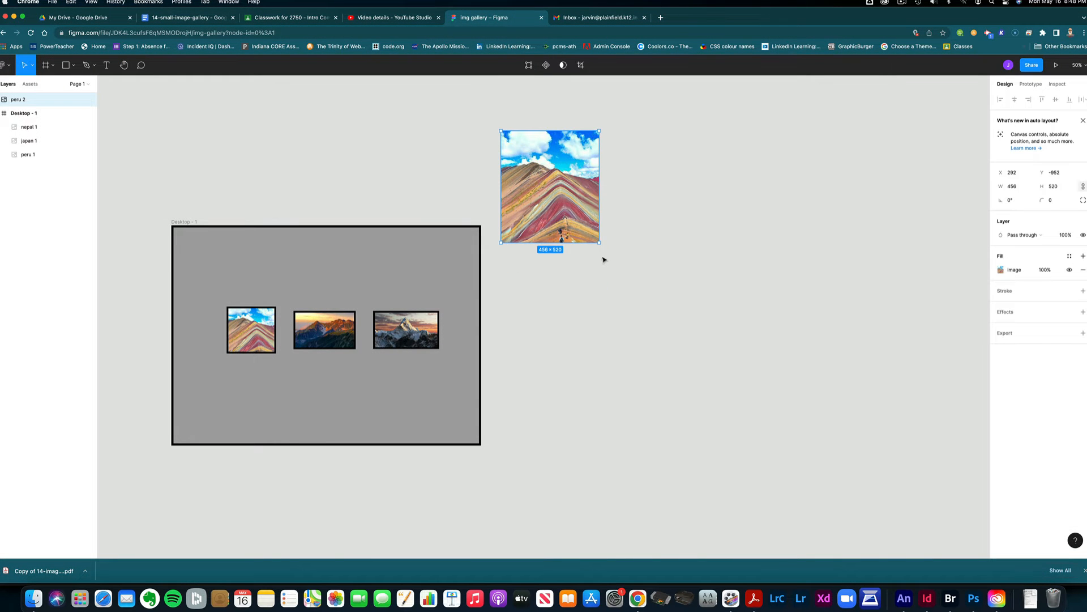
Step: Enlarge the Peru image outside the frame to about 610 × 696 and position it just beyond the frame's right edge
{"action": "left_click_drag", "start_coordinate": [600, 243], "coordinate": [643, 242]}
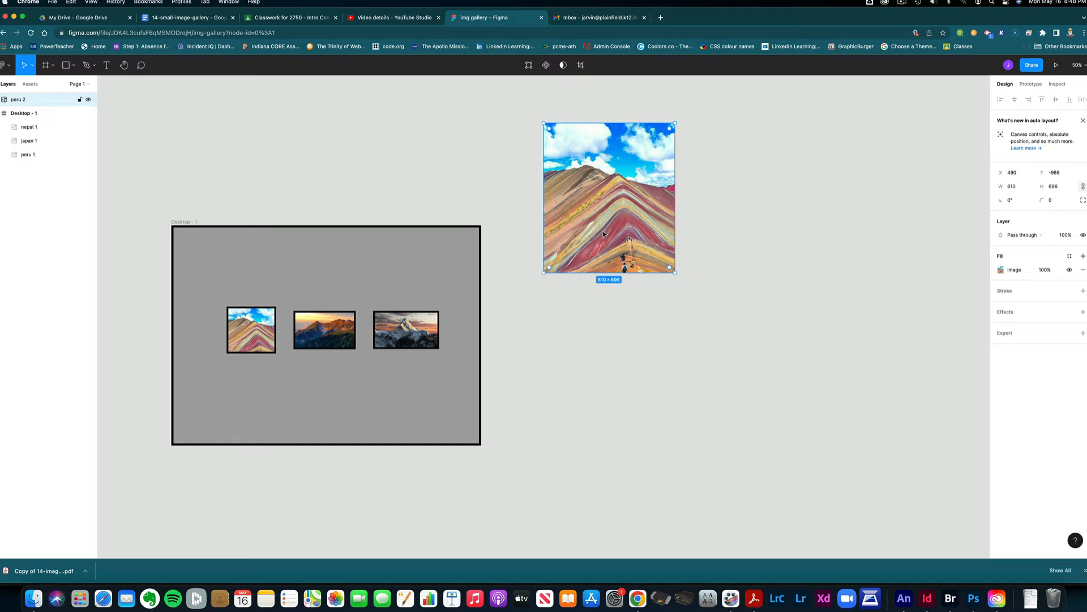
{"action": "left_click_drag", "start_coordinate": [617, 210], "coordinate": [604, 206]}
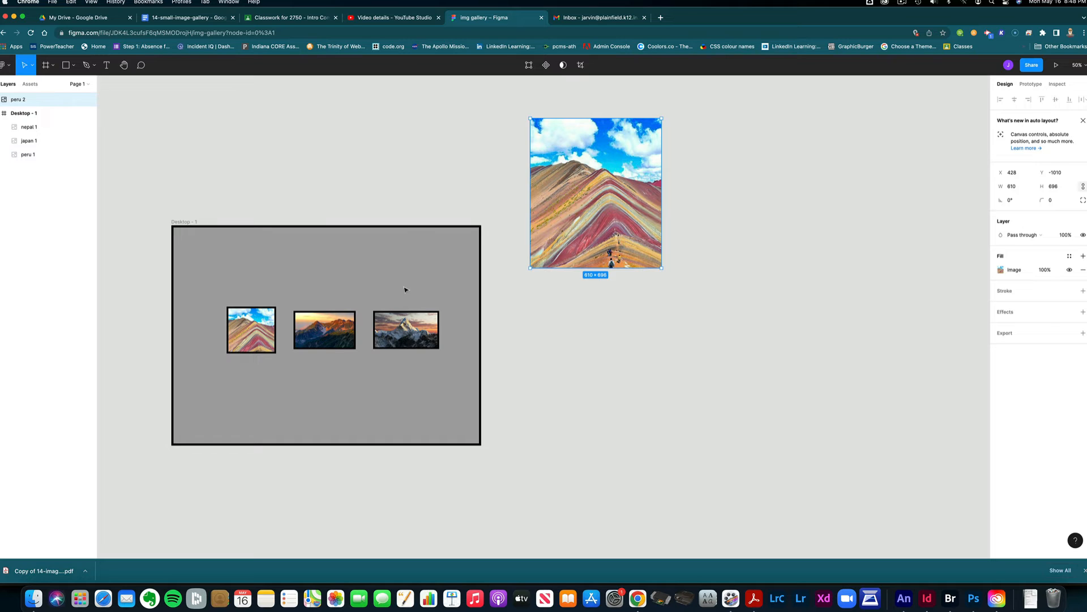
{"action": "left_click_drag", "start_coordinate": [566, 224], "coordinate": [548, 251]}
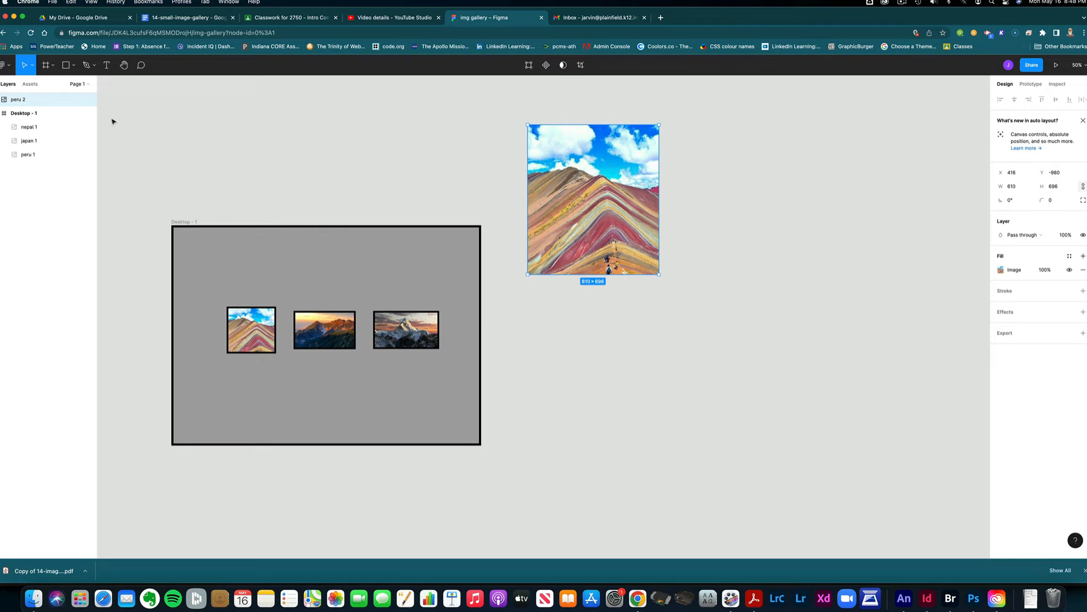
Step: Place a second copy of japan.jpg on the empty canvas below the large Peru image
{"action": "left_click", "coordinate": [73, 66]}
{"action": "left_click", "coordinate": [64, 149]}
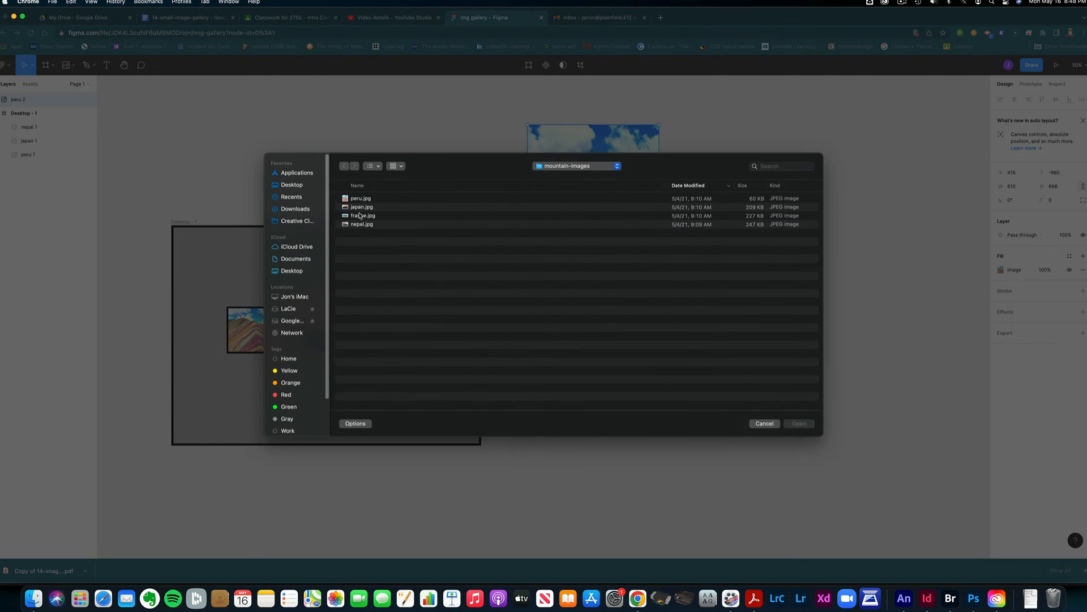
{"action": "left_click", "coordinate": [361, 207]}
{"action": "key", "text": "Return"}
{"action": "left_click", "coordinate": [627, 342]}
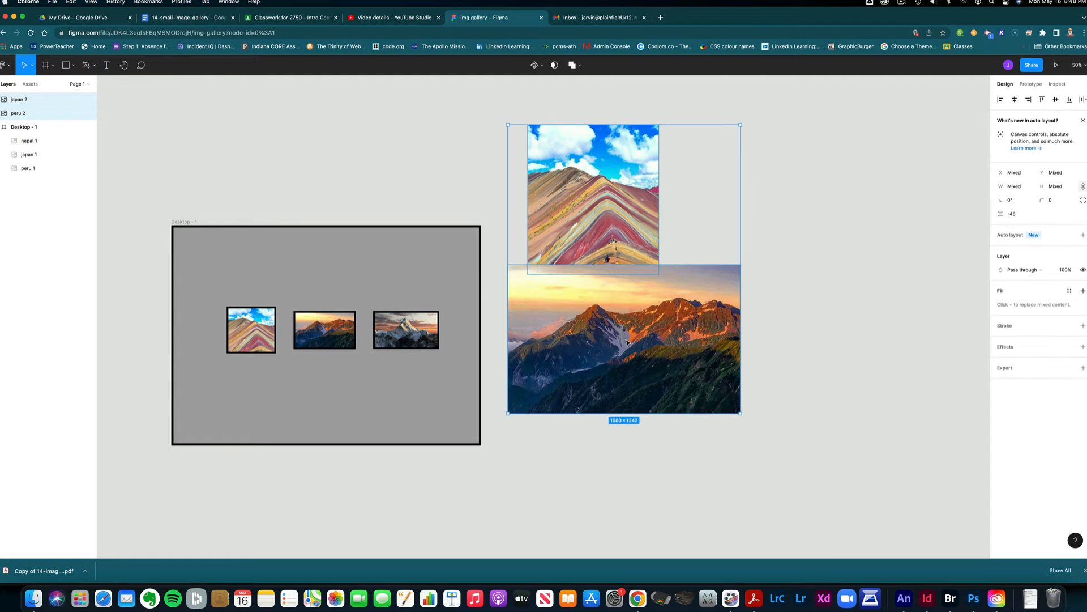
Step: Enlarge the second Japan image to about 1208 × 774 and arrange it to the right of the large Peru image
{"action": "left_click_drag", "start_coordinate": [688, 340], "coordinate": [731, 306]}
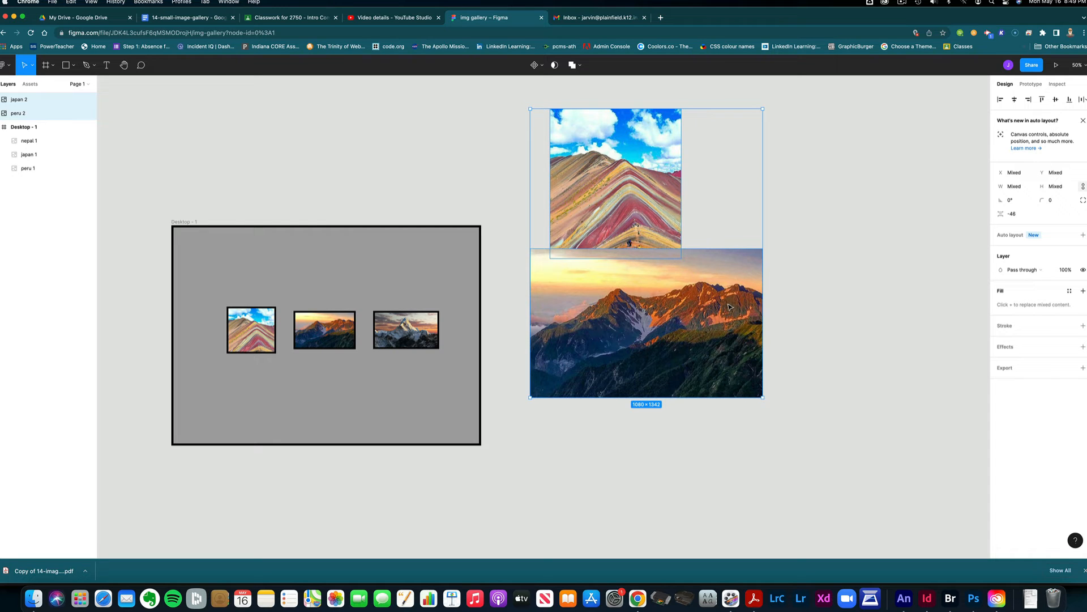
{"action": "left_click", "coordinate": [814, 338]}
{"action": "left_click_drag", "start_coordinate": [736, 344], "coordinate": [753, 378]}
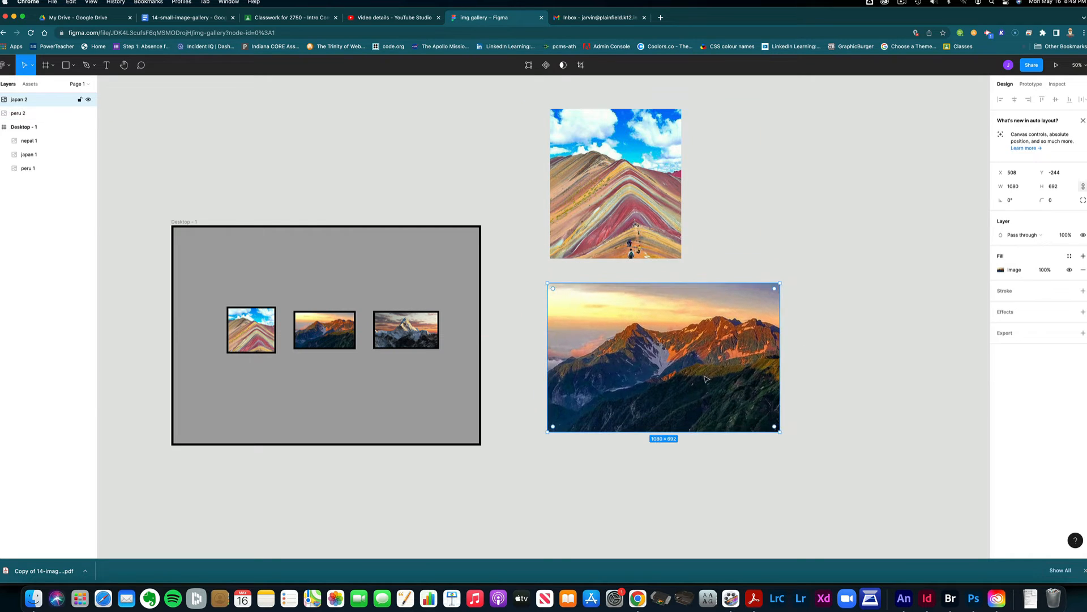
{"action": "left_click_drag", "start_coordinate": [779, 283], "coordinate": [808, 265]}
{"action": "left_click_drag", "start_coordinate": [702, 325], "coordinate": [730, 330]}
{"action": "left_click_drag", "start_coordinate": [652, 252], "coordinate": [603, 240]}
{"action": "left_click_drag", "start_coordinate": [727, 308], "coordinate": [814, 170]}
{"action": "left_click", "coordinate": [636, 353]}
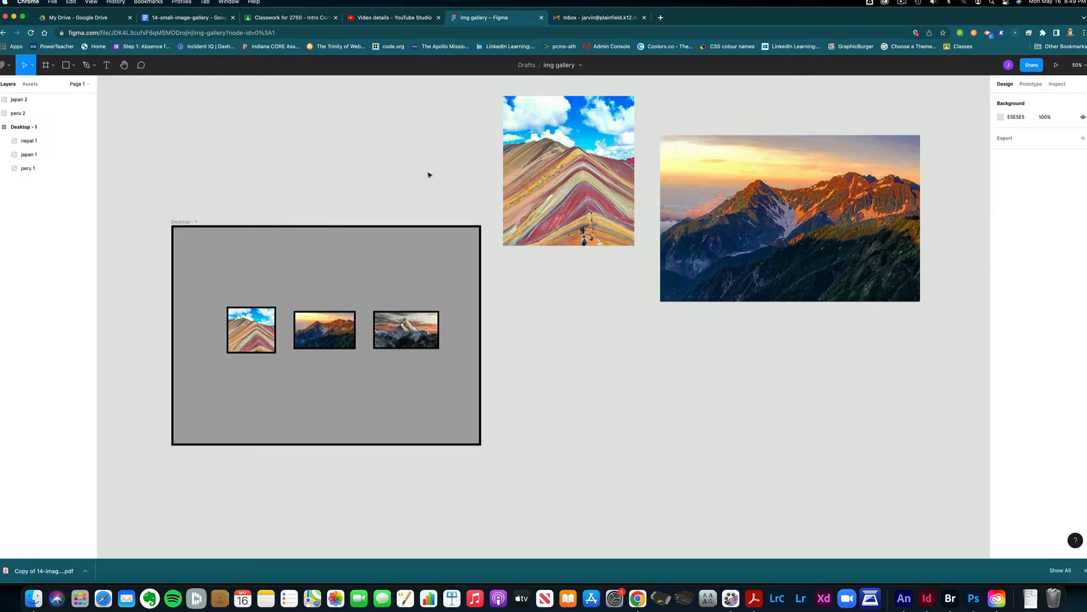
Step: Place a second copy of nepal.jpg on the empty canvas below the large Peru and Japan images
{"action": "left_click", "coordinate": [73, 66]}
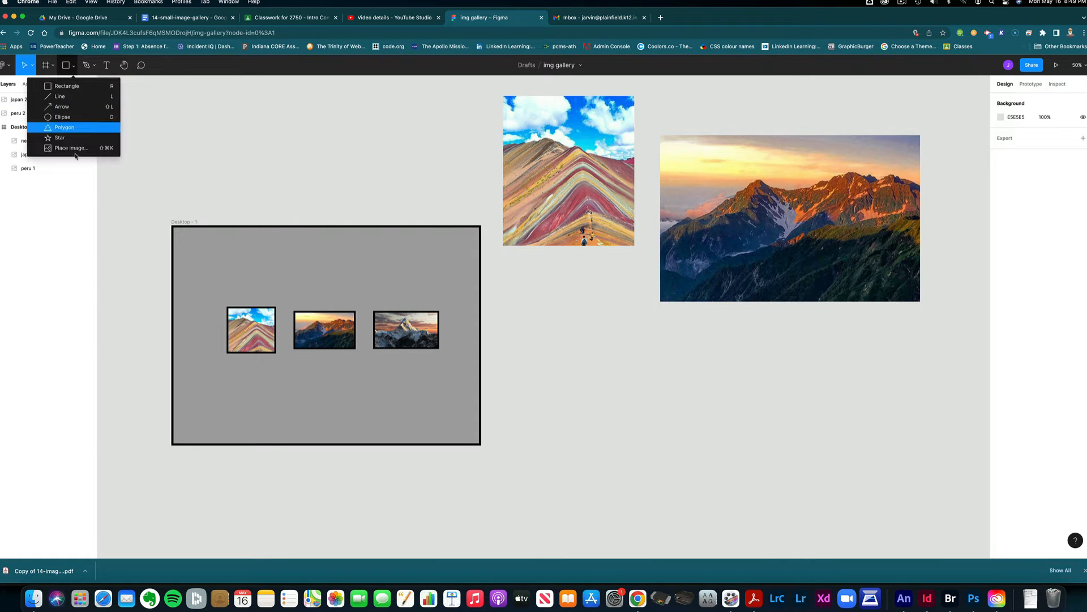
{"action": "left_click", "coordinate": [76, 148]}
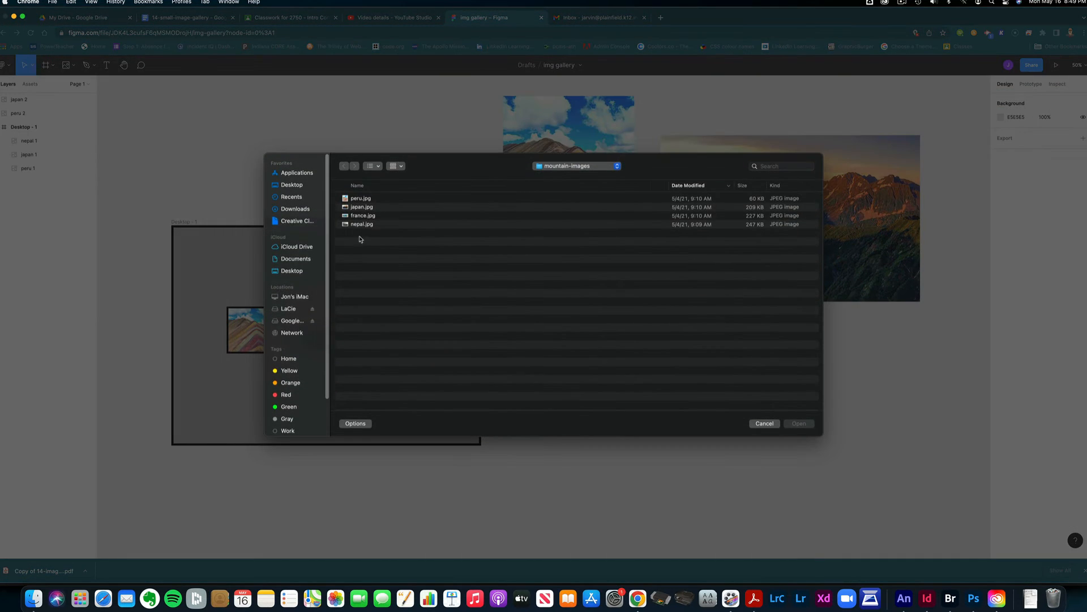
{"action": "left_click", "coordinate": [362, 225]}
{"action": "left_click", "coordinate": [802, 425]}
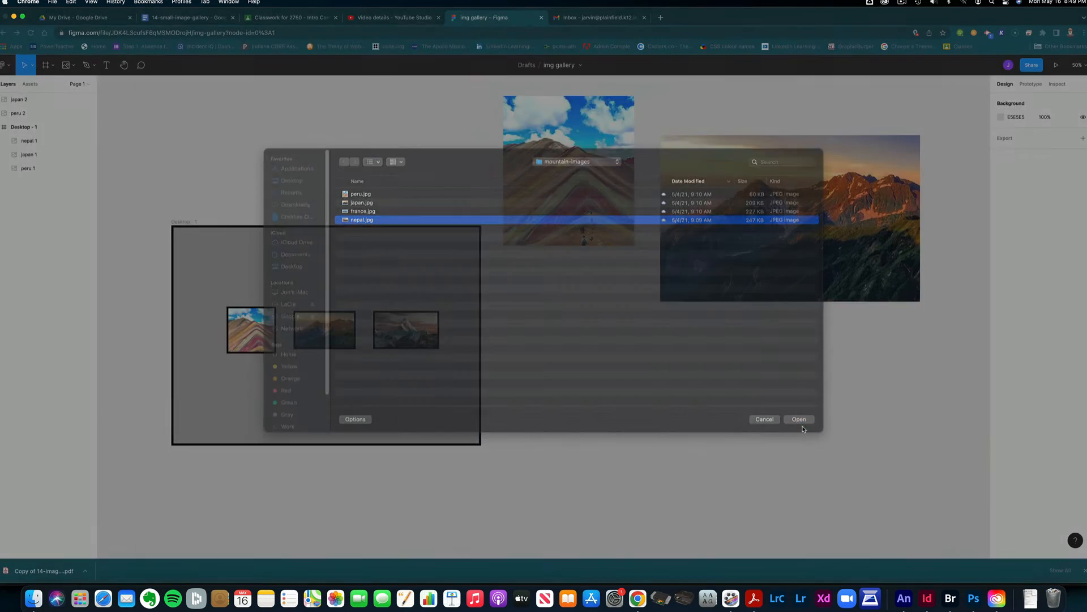
{"action": "left_click", "coordinate": [670, 440]}
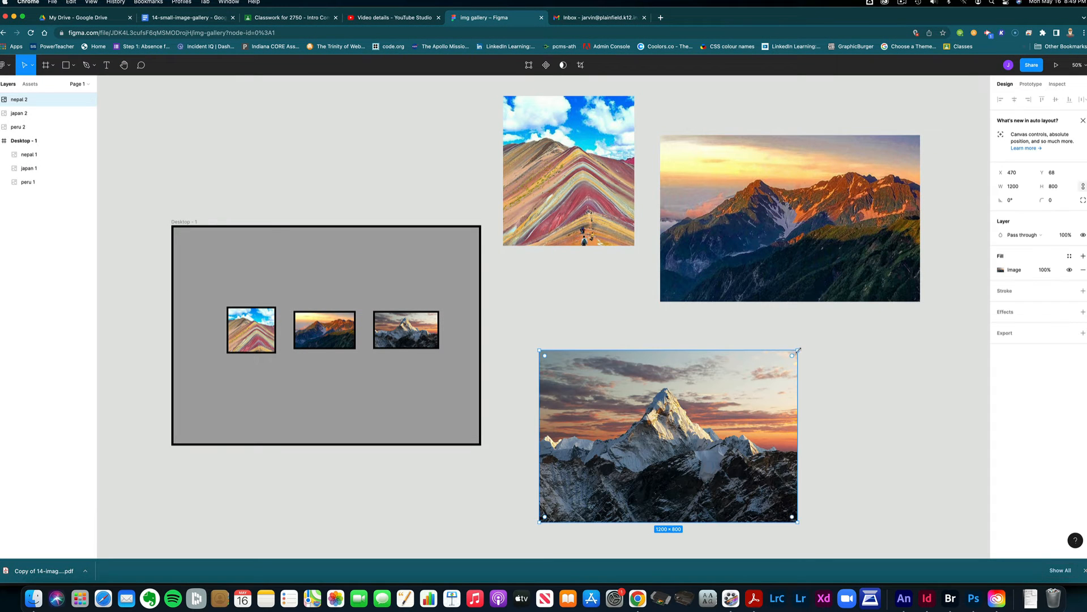
Step: Resize the large Nepal image to about 1134 × 756 and move it closer beneath the large Peru image
{"action": "left_click_drag", "start_coordinate": [798, 351], "coordinate": [757, 376]}
{"action": "left_click_drag", "start_coordinate": [683, 446], "coordinate": [657, 394]}
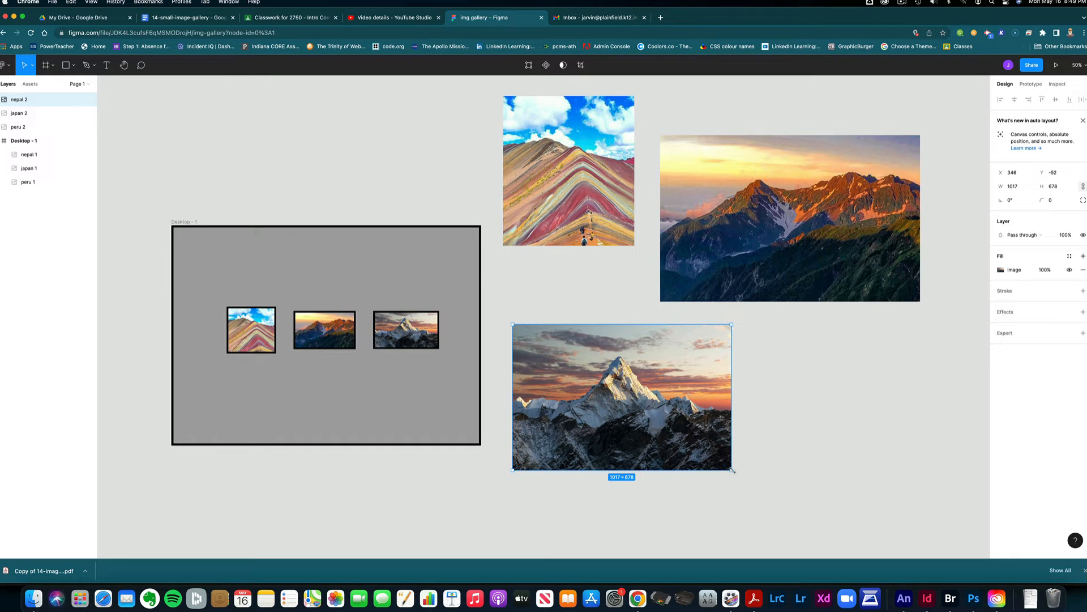
{"action": "left_click_drag", "start_coordinate": [732, 469], "coordinate": [757, 486]}
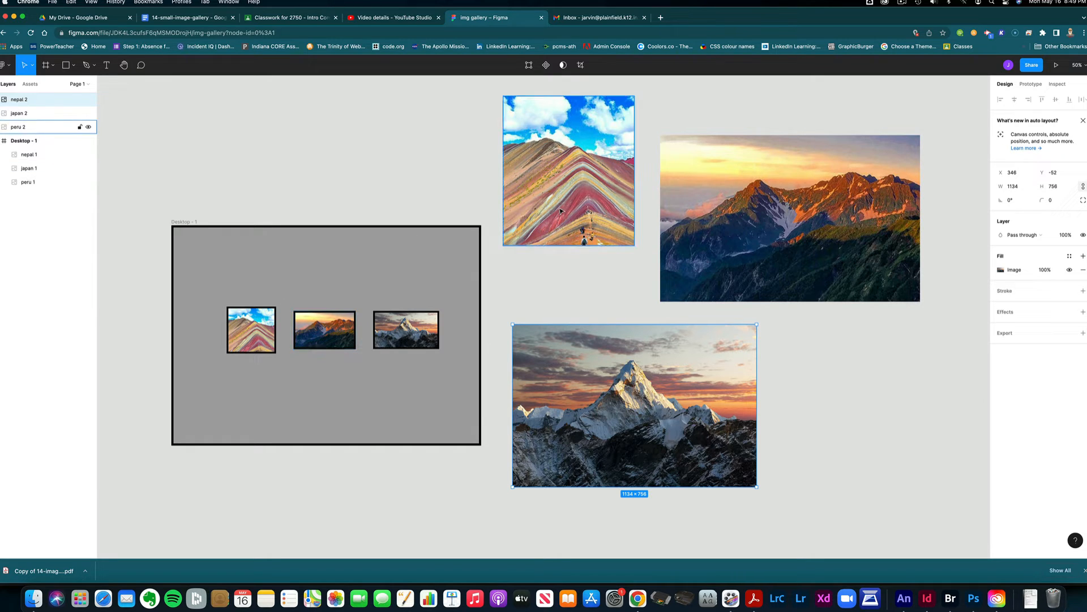
Step: Spread the large images apart by moving Peru slightly up and Nepal and Japan down
{"action": "left_click_drag", "start_coordinate": [560, 211], "coordinate": [556, 205]}
{"action": "left_click_drag", "start_coordinate": [634, 374], "coordinate": [630, 409]}
{"action": "left_click_drag", "start_coordinate": [720, 260], "coordinate": [723, 282]}
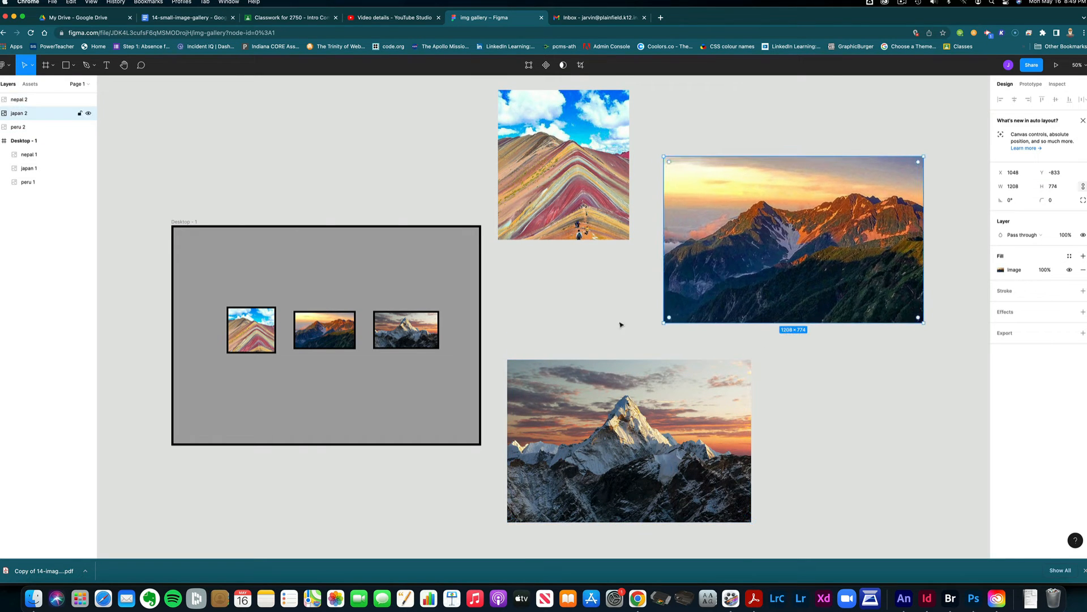
Step: Add a black inside stroke with a weight of 10 to the large Peru image
{"action": "left_click", "coordinate": [572, 237]}
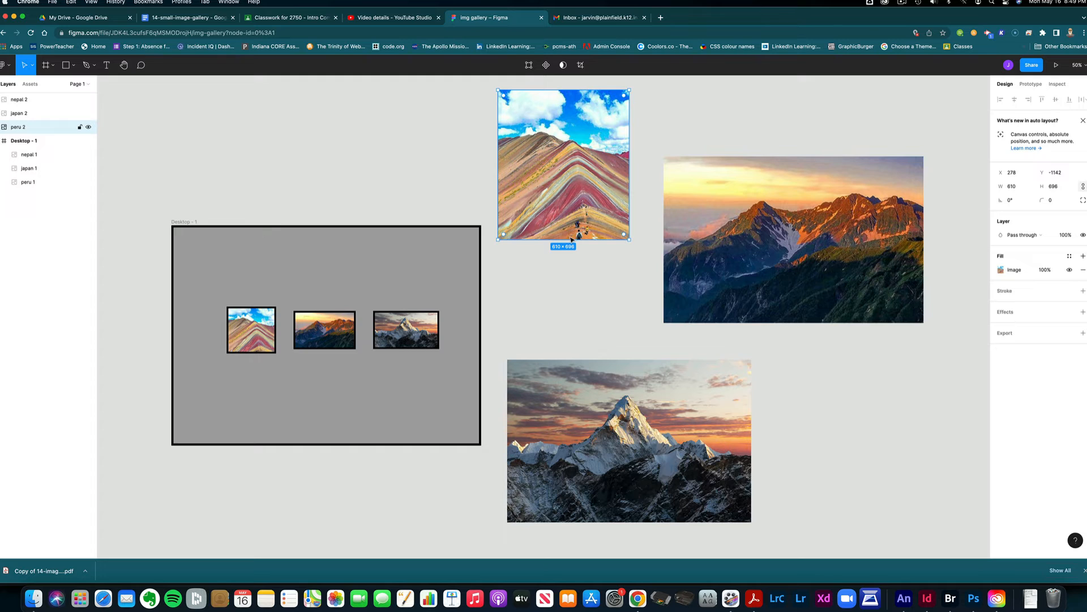
{"action": "left_click", "coordinate": [1083, 290]}
{"action": "left_click", "coordinate": [1050, 319]}
{"action": "type", "text": "10"}
{"action": "key", "text": "Return"}
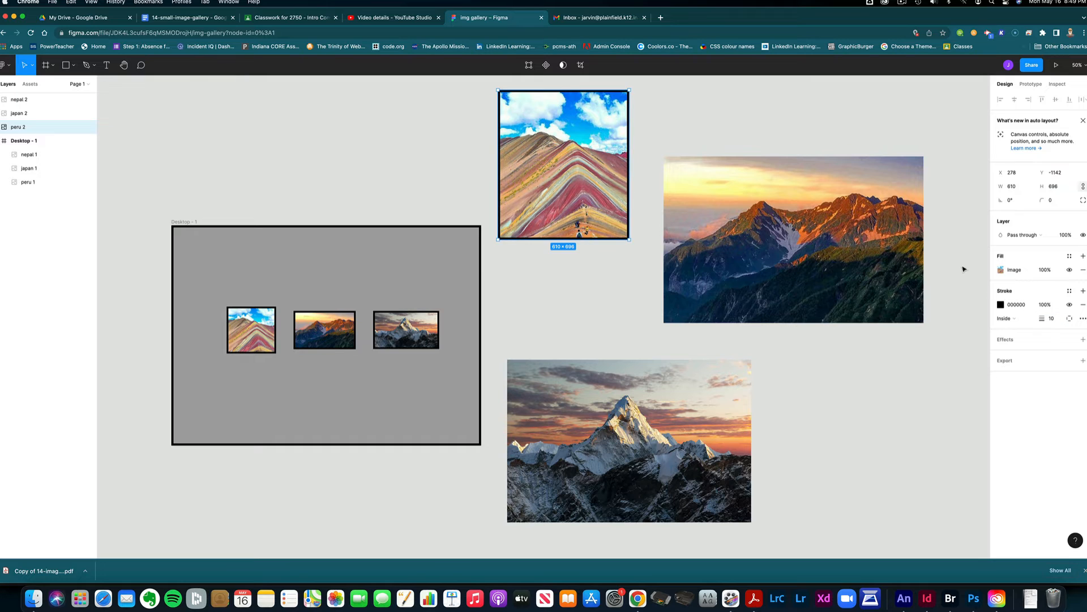
Step: Add a black inside stroke with a weight of 10 to the large Japan image
{"action": "left_click", "coordinate": [888, 262]}
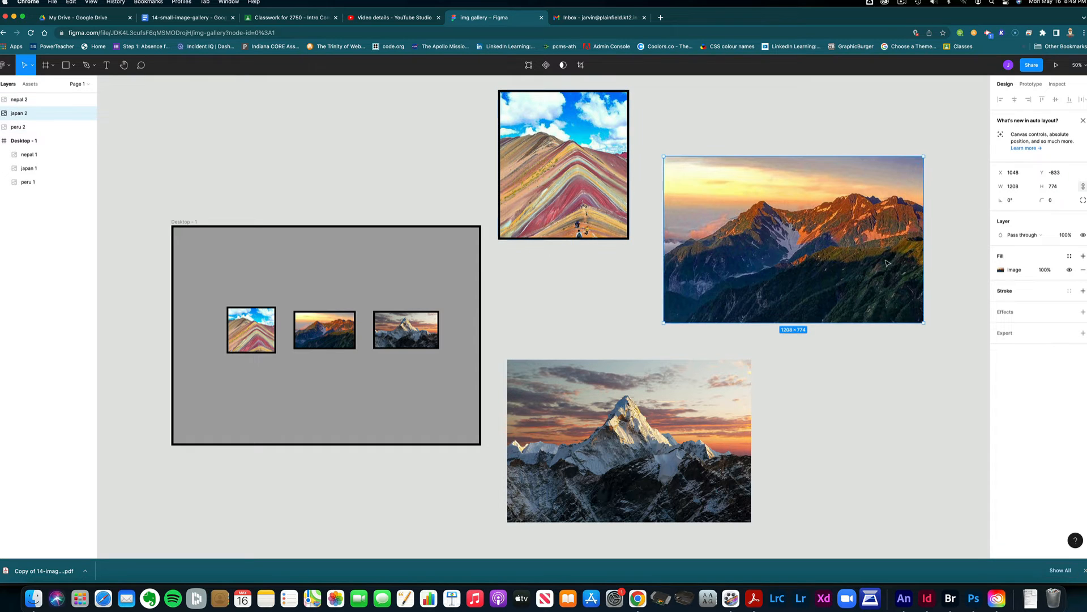
{"action": "left_click", "coordinate": [1082, 291]}
{"action": "left_click", "coordinate": [1050, 319]}
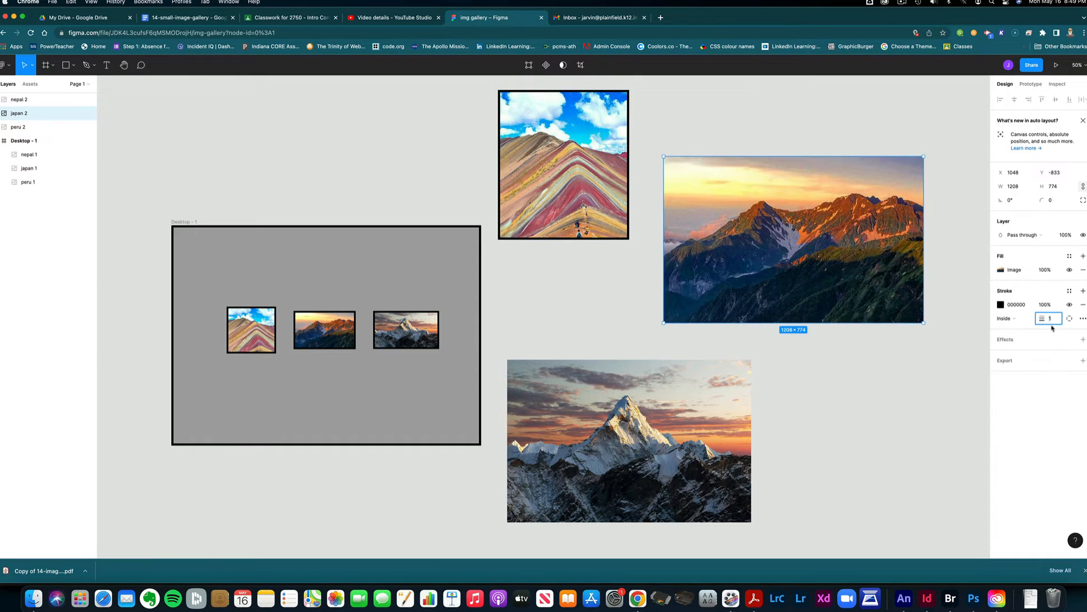
{"action": "type", "text": "10"}
{"action": "key", "text": "Return"}
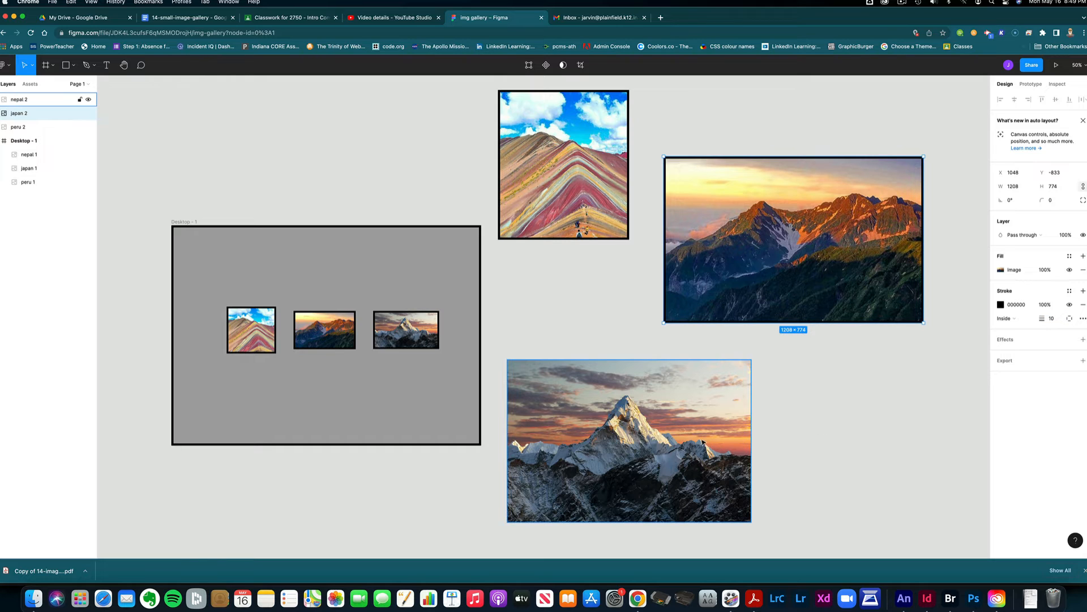
Step: Add a black inside stroke with a weight of 10 to the large Nepal image
{"action": "left_click", "coordinate": [704, 441]}
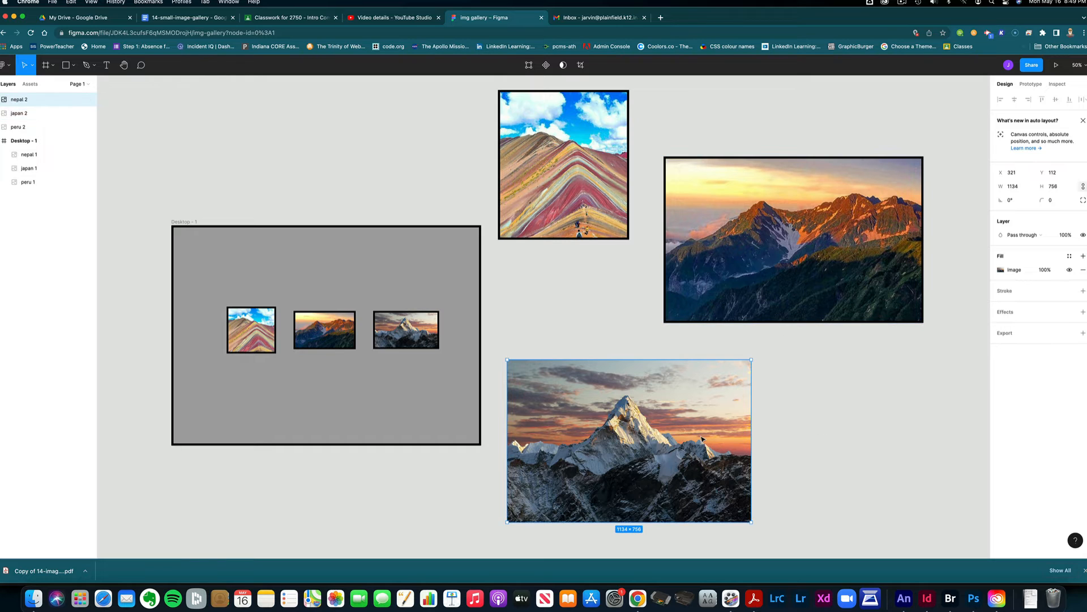
{"action": "left_click", "coordinate": [1083, 290]}
{"action": "left_click", "coordinate": [1051, 320]}
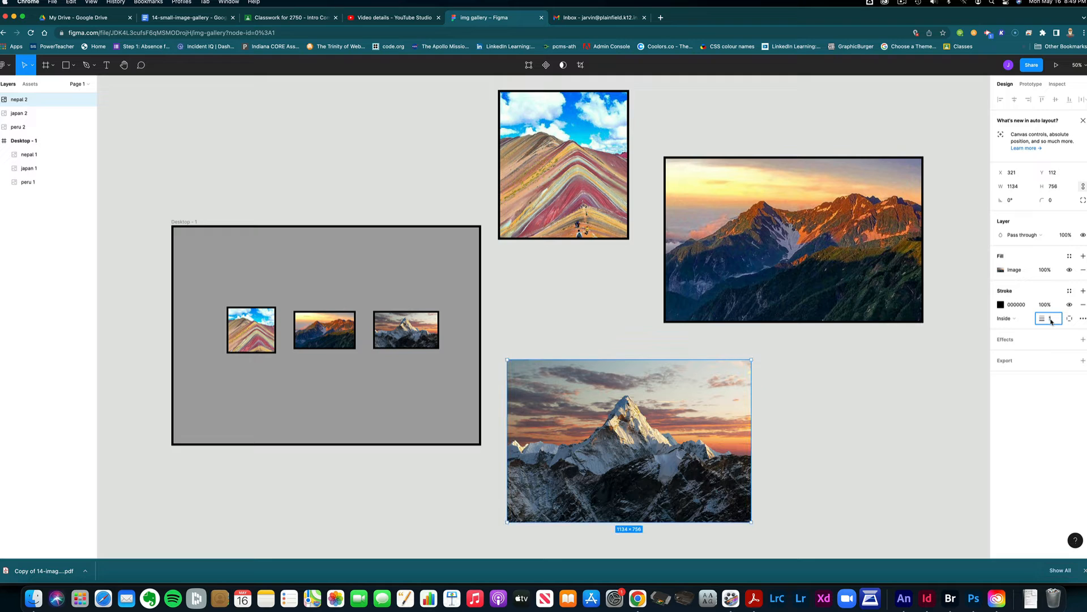
{"action": "type", "text": "10"}
{"action": "key", "text": "Return"}
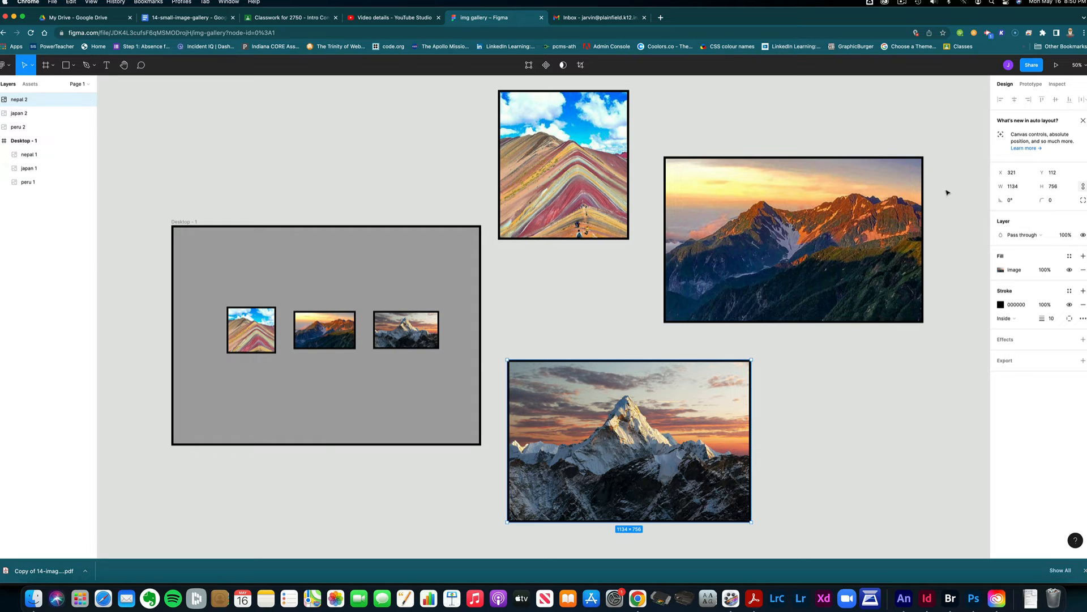
Step: Wrap each of the large Peru, Japan and Nepal images in its own frame using Frame selection
{"action": "left_click", "coordinate": [1028, 86]}
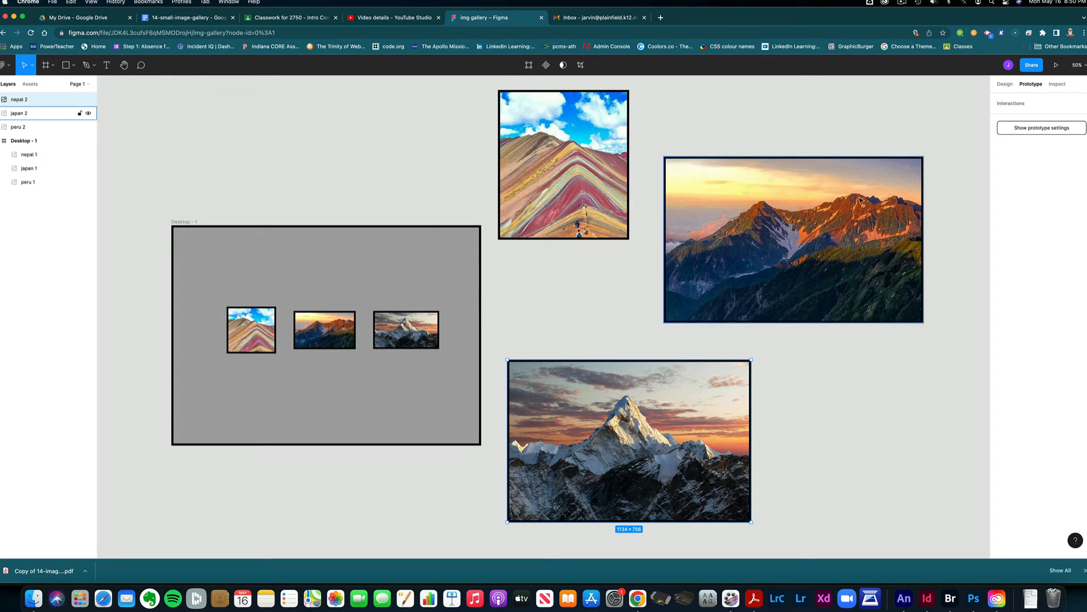
{"action": "left_click", "coordinate": [1000, 84]}
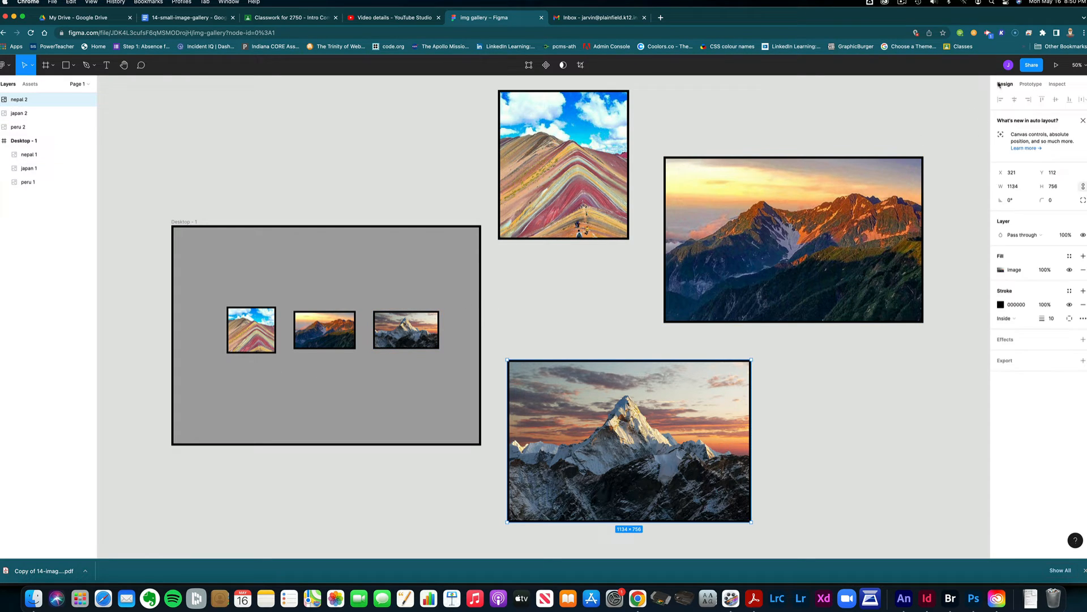
{"action": "left_click", "coordinate": [574, 169]}
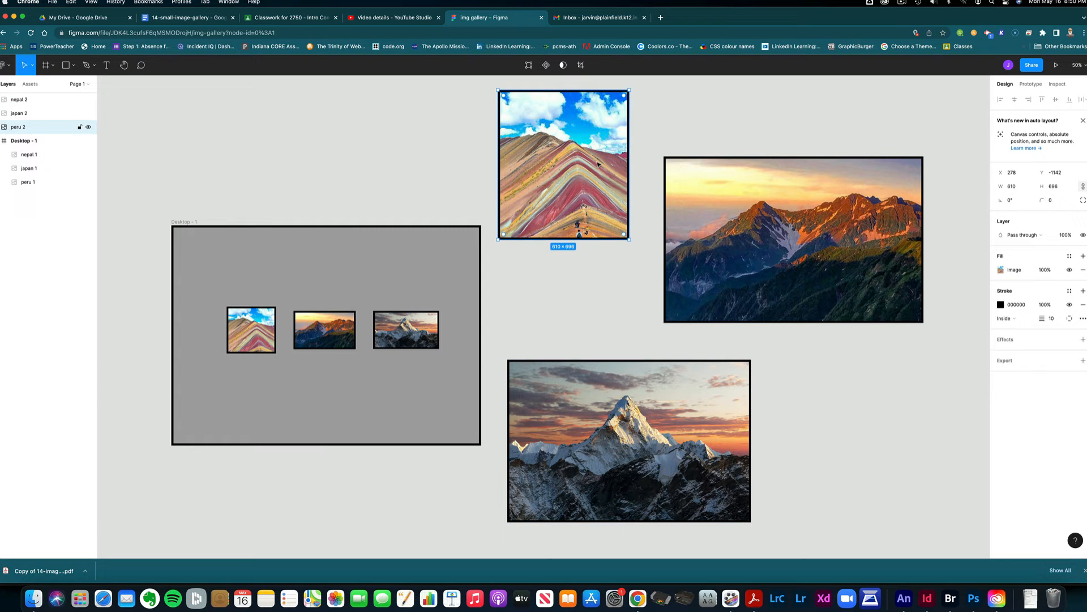
{"action": "right_click", "coordinate": [566, 158]}
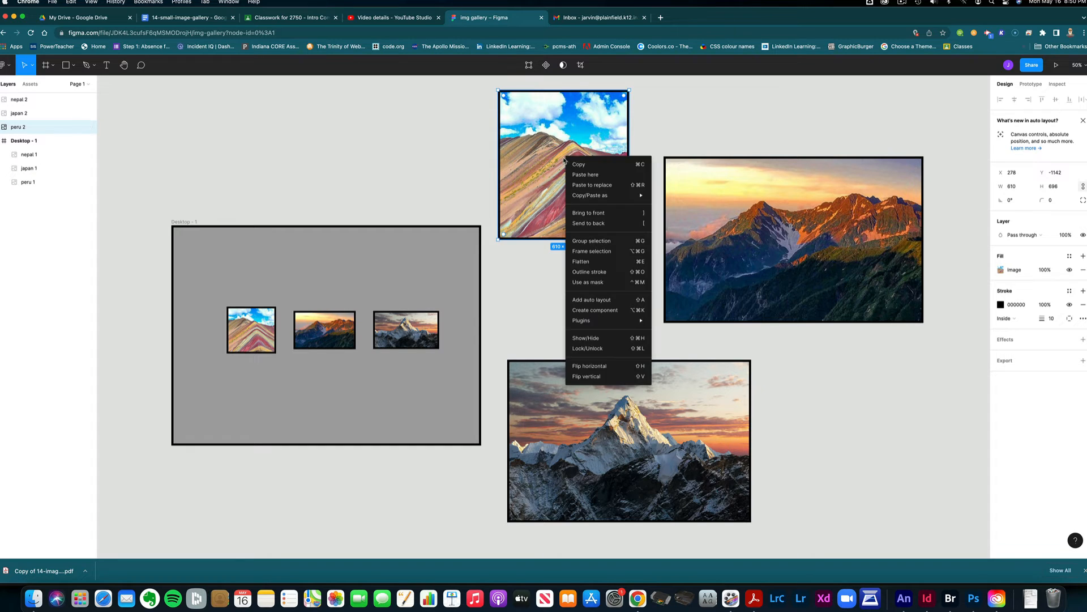
{"action": "left_click", "coordinate": [592, 251]}
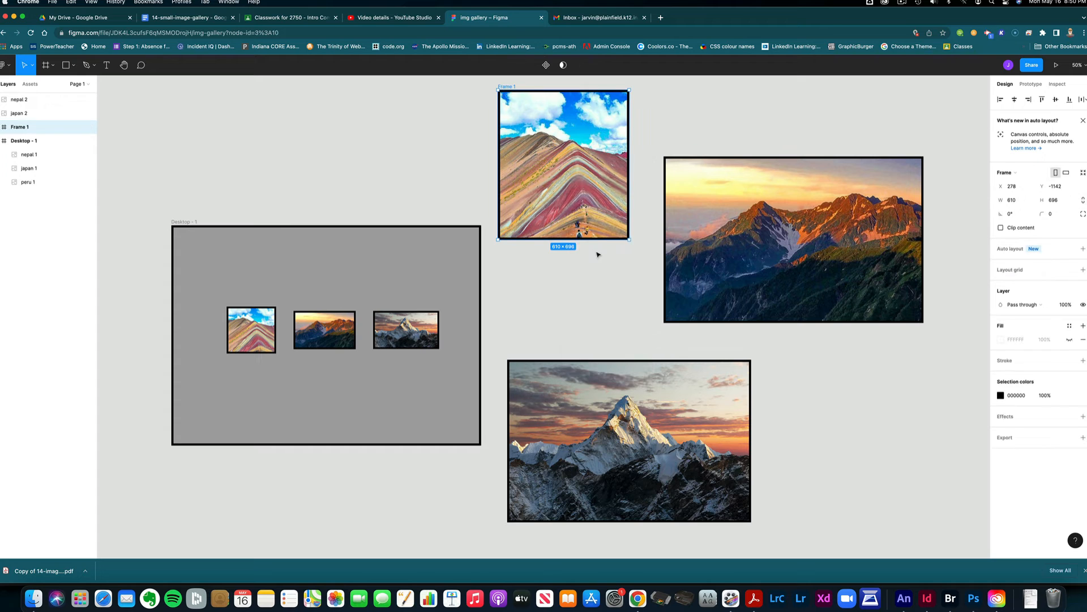
{"action": "right_click", "coordinate": [742, 220]}
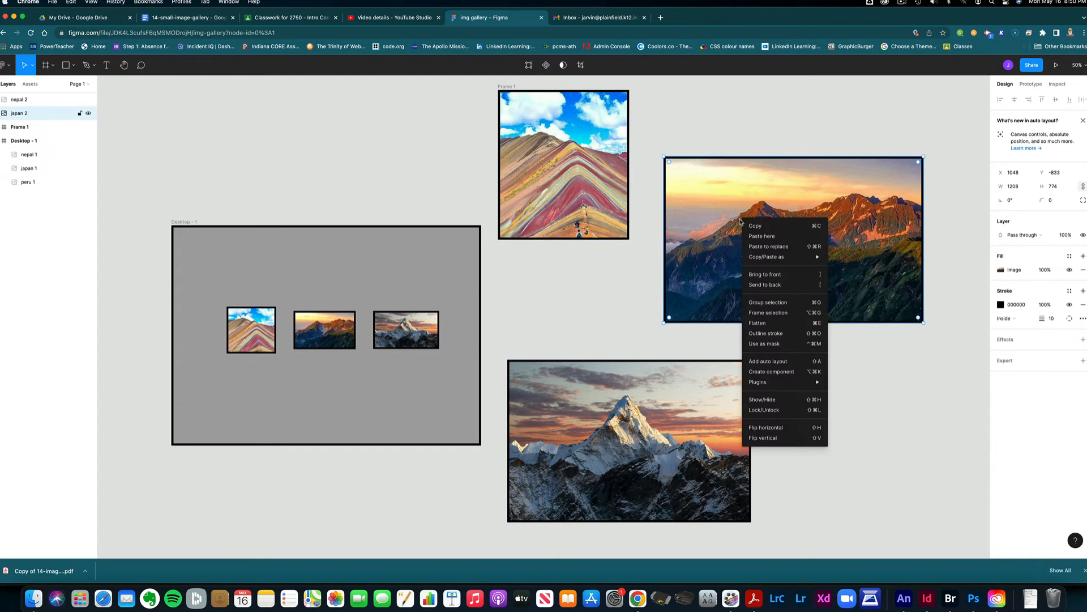
{"action": "left_click", "coordinate": [770, 314]}
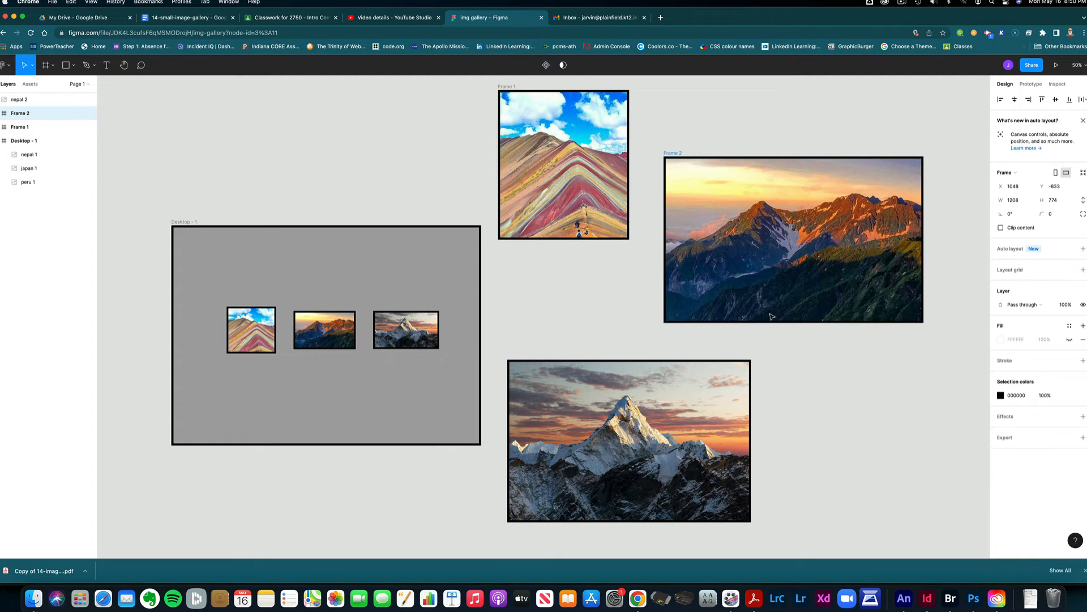
{"action": "left_click", "coordinate": [589, 417]}
{"action": "right_click", "coordinate": [590, 417]}
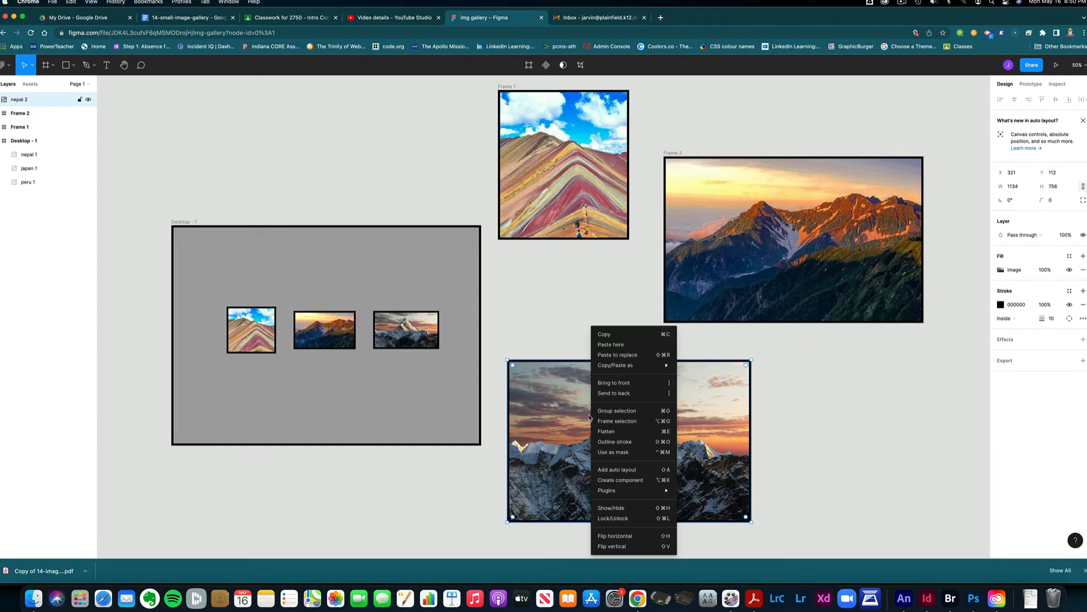
{"action": "left_click", "coordinate": [623, 421]}
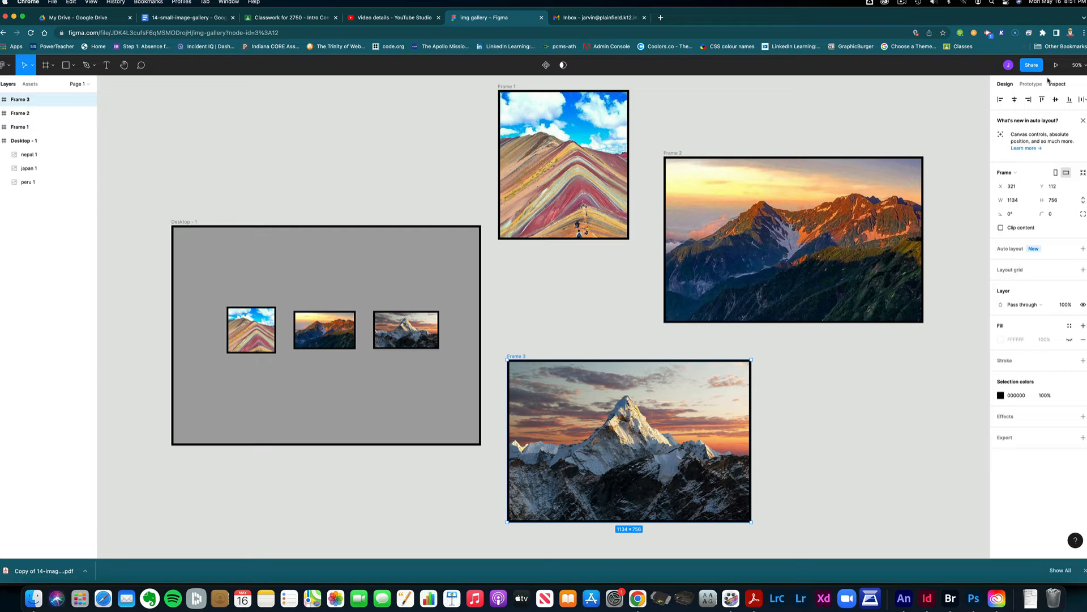
Step: Connect the Peru thumbnail to the large Peru frame with an On click prototype interaction
{"action": "left_click", "coordinate": [1030, 83]}
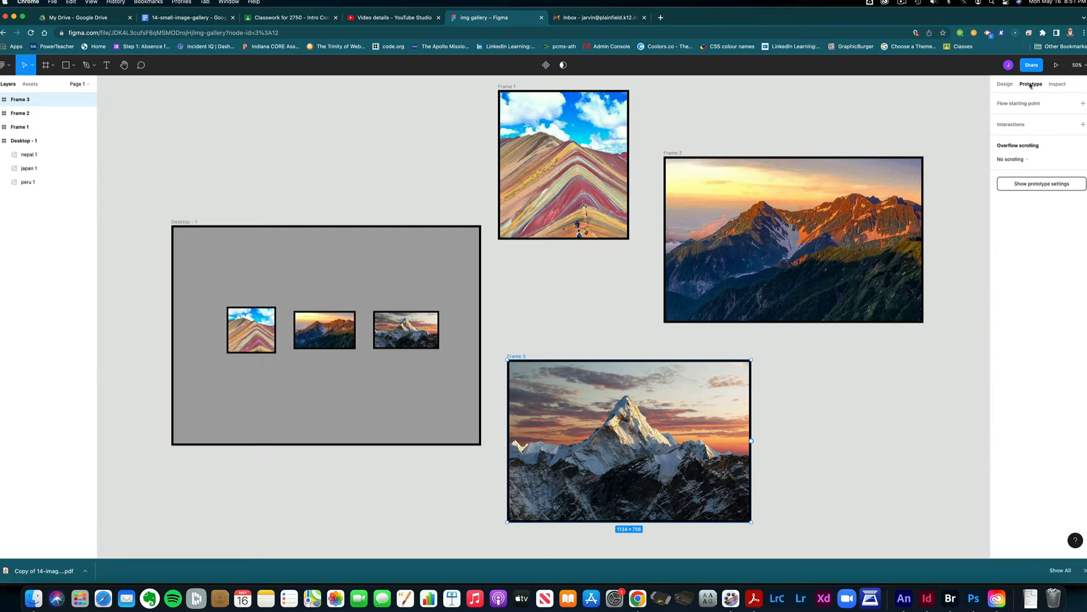
{"action": "left_click", "coordinate": [252, 329]}
{"action": "left_click_drag", "start_coordinate": [276, 329], "coordinate": [517, 177]}
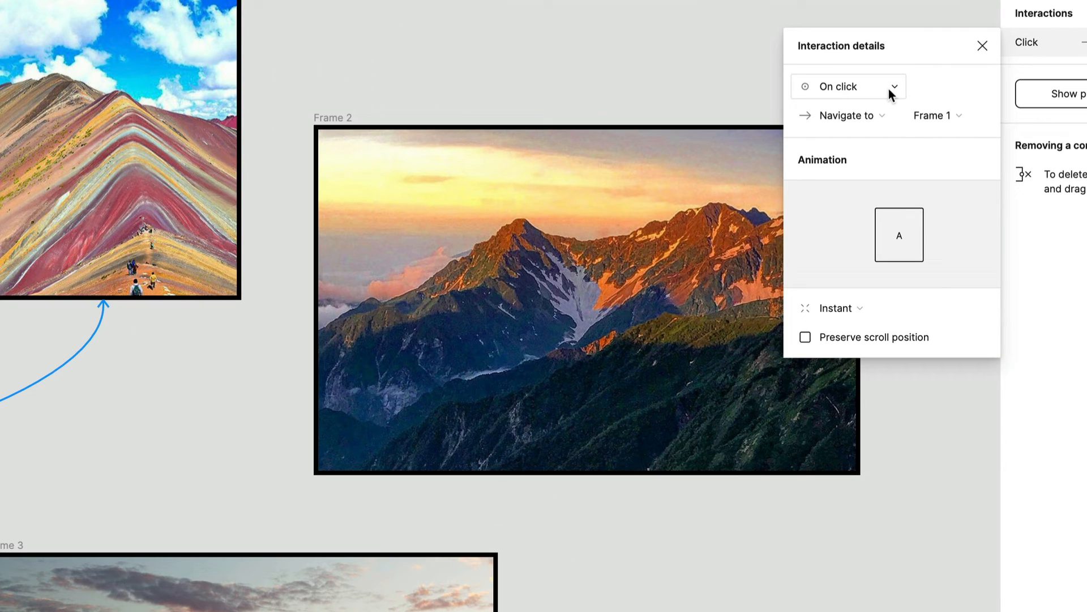
{"action": "left_click", "coordinate": [891, 88]}
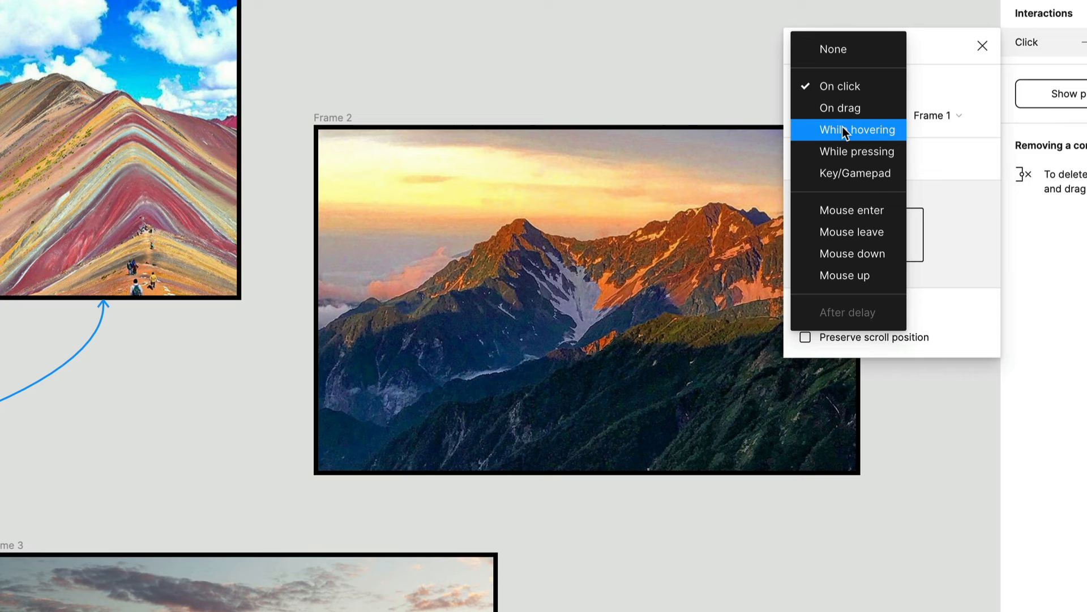
{"action": "left_click", "coordinate": [830, 91]}
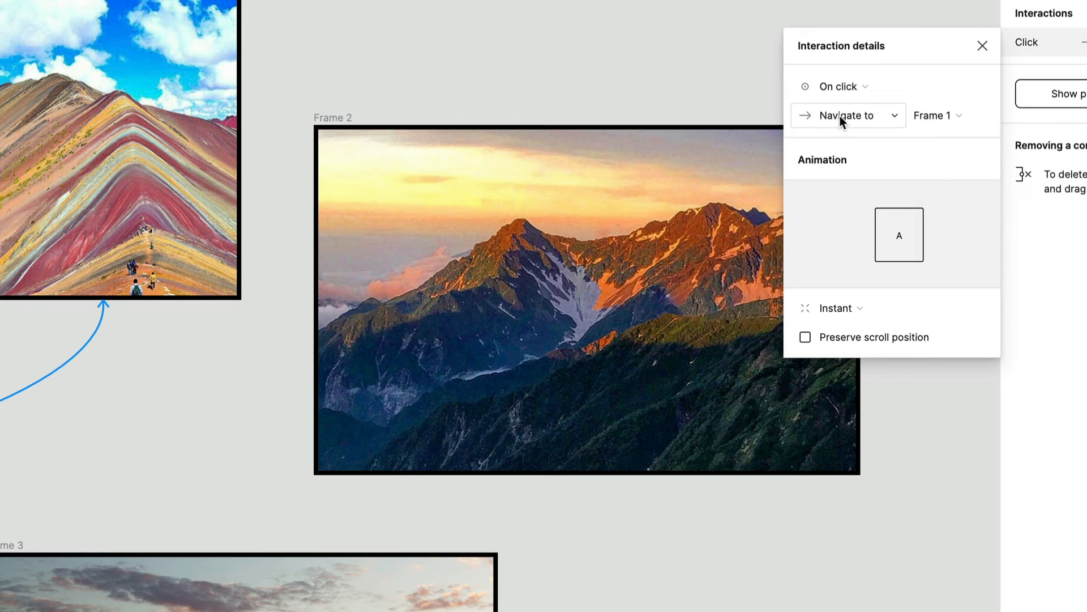
Step: Make the Peru interaction a centered Open overlay with Close when clicking outside enabled and a Dissolve animation
{"action": "left_click", "coordinate": [841, 115]}
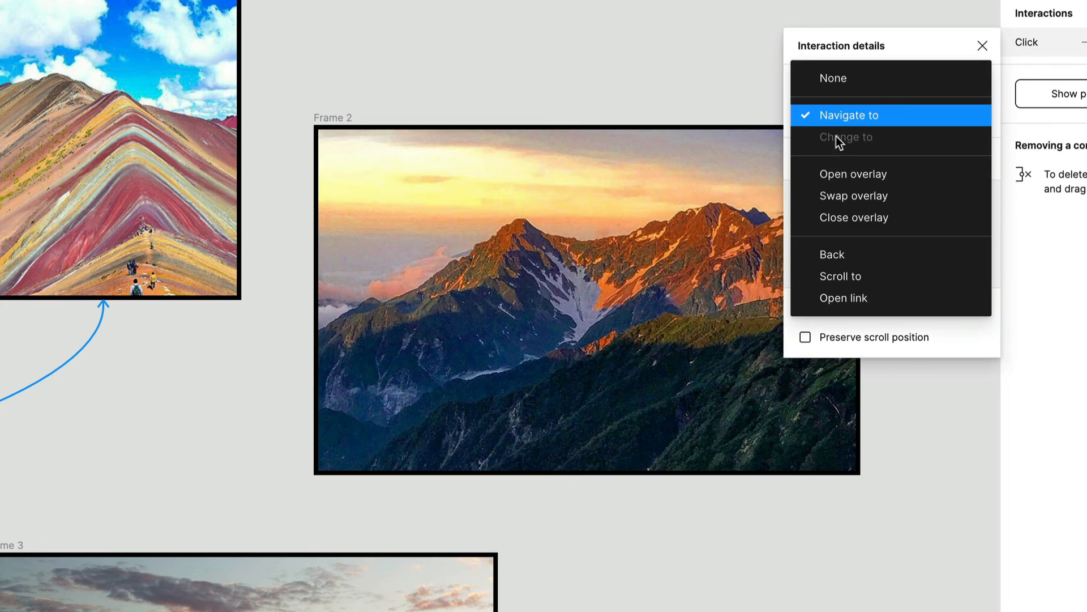
{"action": "left_click", "coordinate": [837, 172]}
{"action": "left_click", "coordinate": [830, 189]}
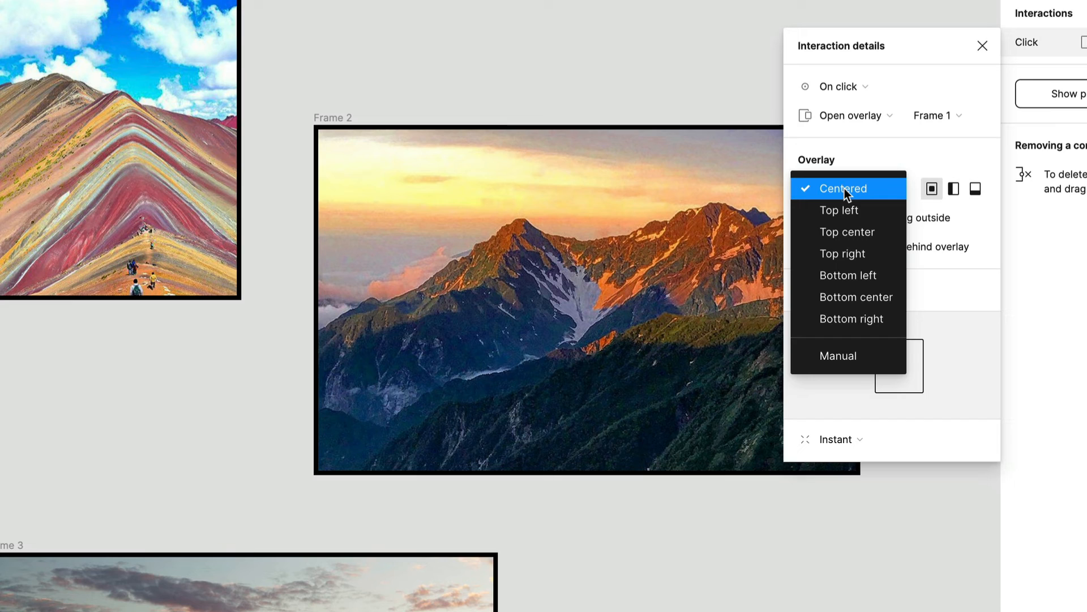
{"action": "left_click", "coordinate": [844, 188]}
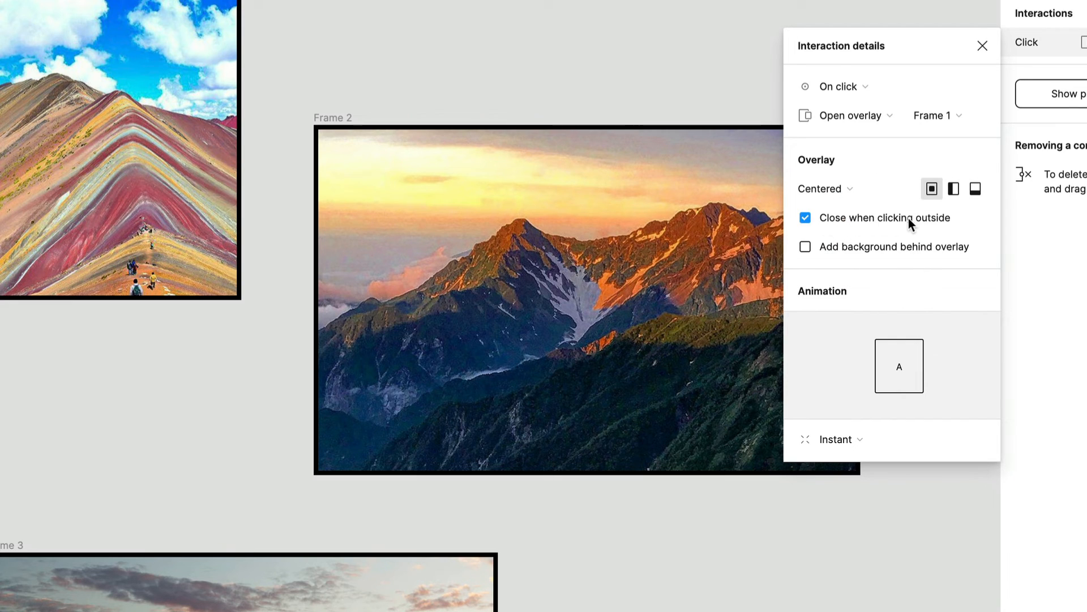
{"action": "left_click", "coordinate": [850, 440]}
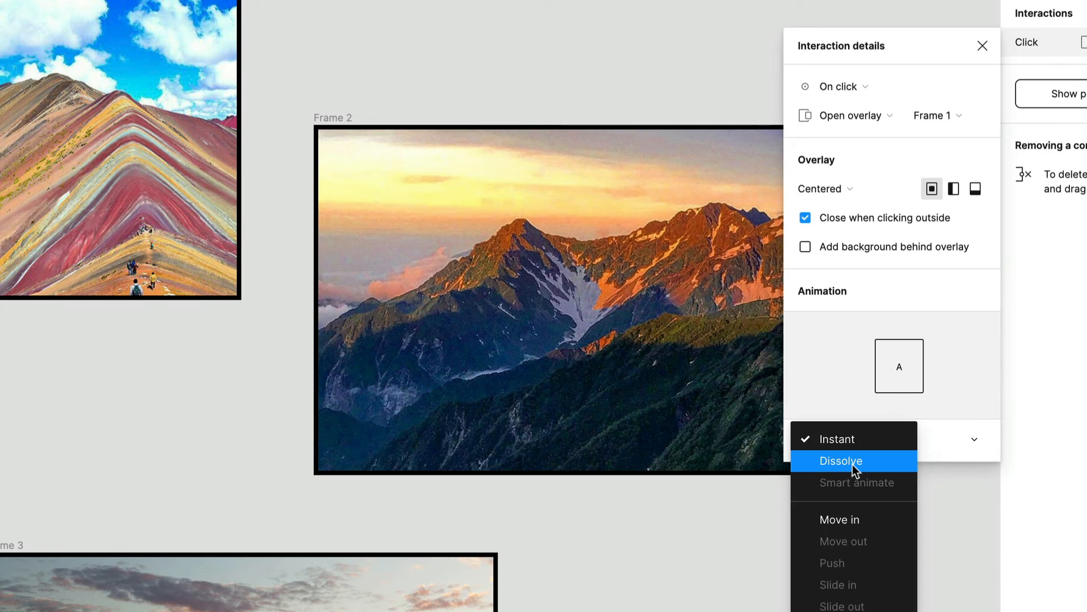
{"action": "left_click", "coordinate": [852, 464]}
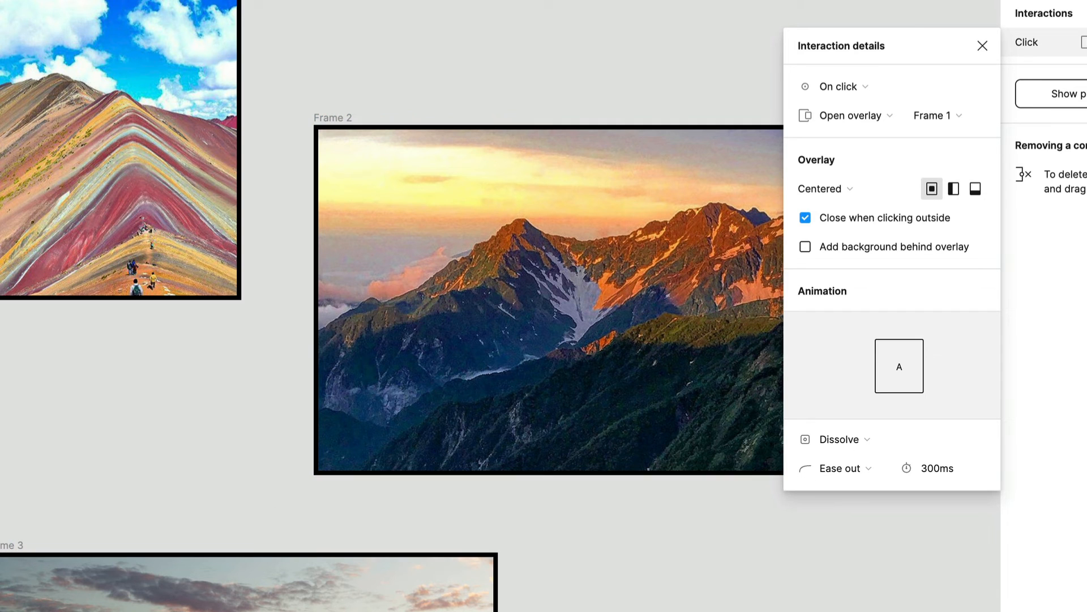
{"action": "key", "text": "Delete"}
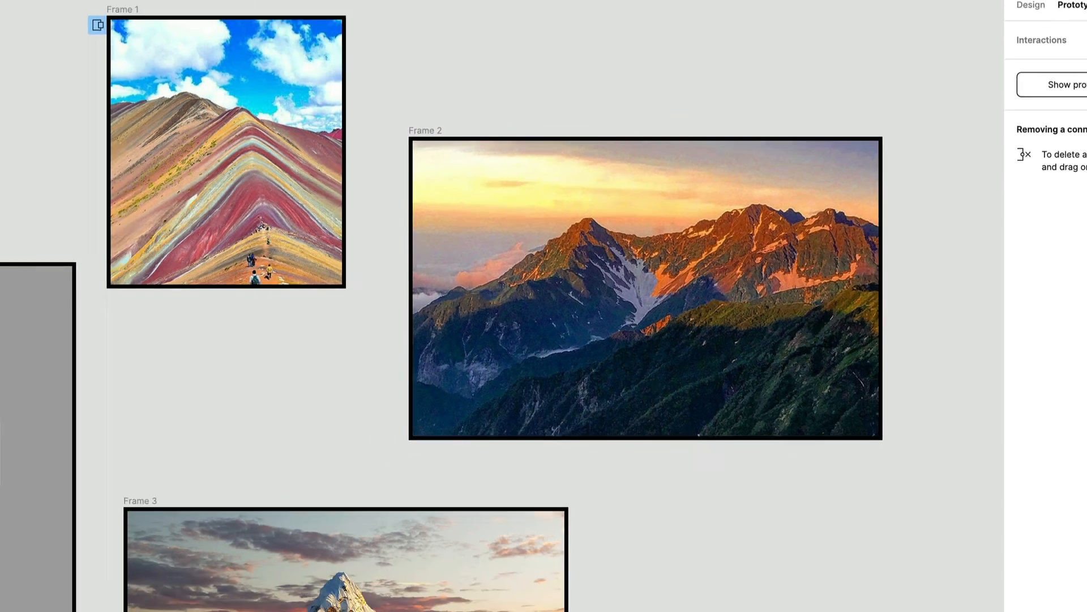
Step: Connect the Japan thumbnail to the large Japan frame as an Open overlay interaction with Close when clicking outside enabled
{"action": "left_click_drag", "start_coordinate": [346, 351], "coordinate": [708, 294]}
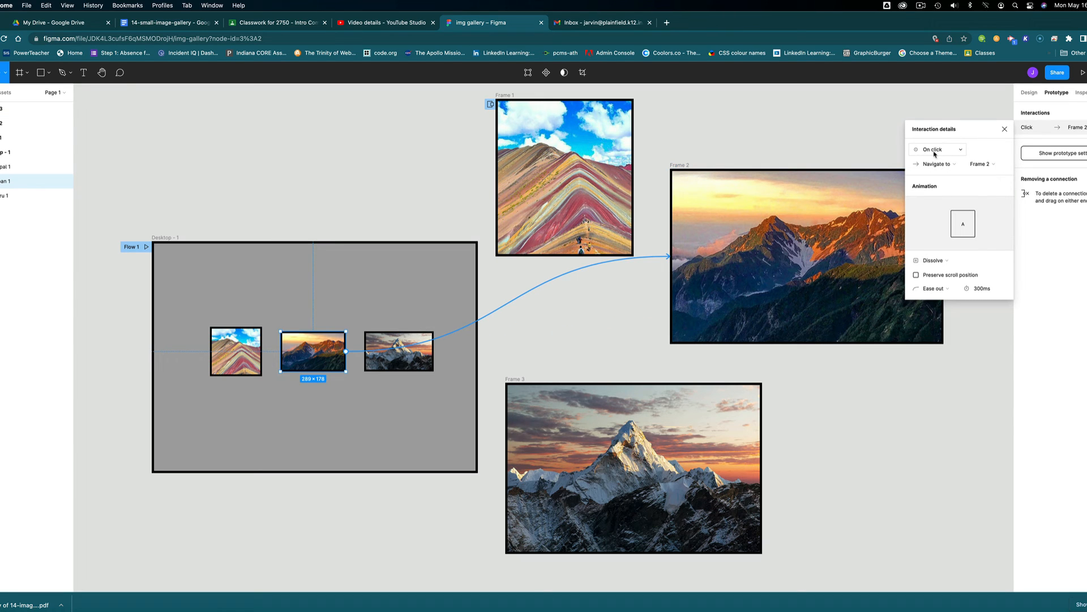
{"action": "left_click", "coordinate": [936, 164]}
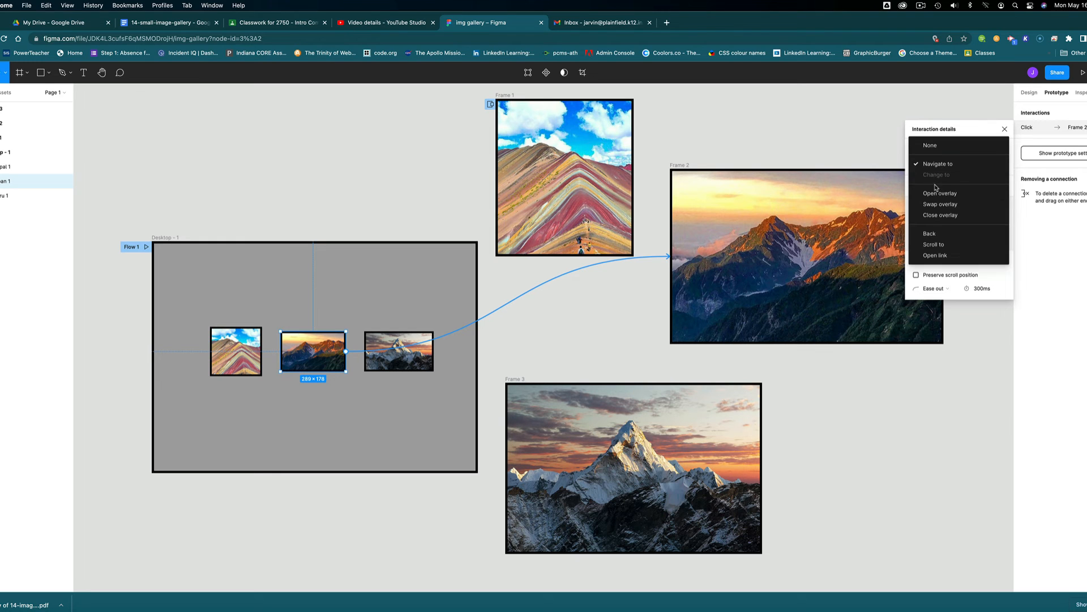
{"action": "left_click", "coordinate": [938, 192]}
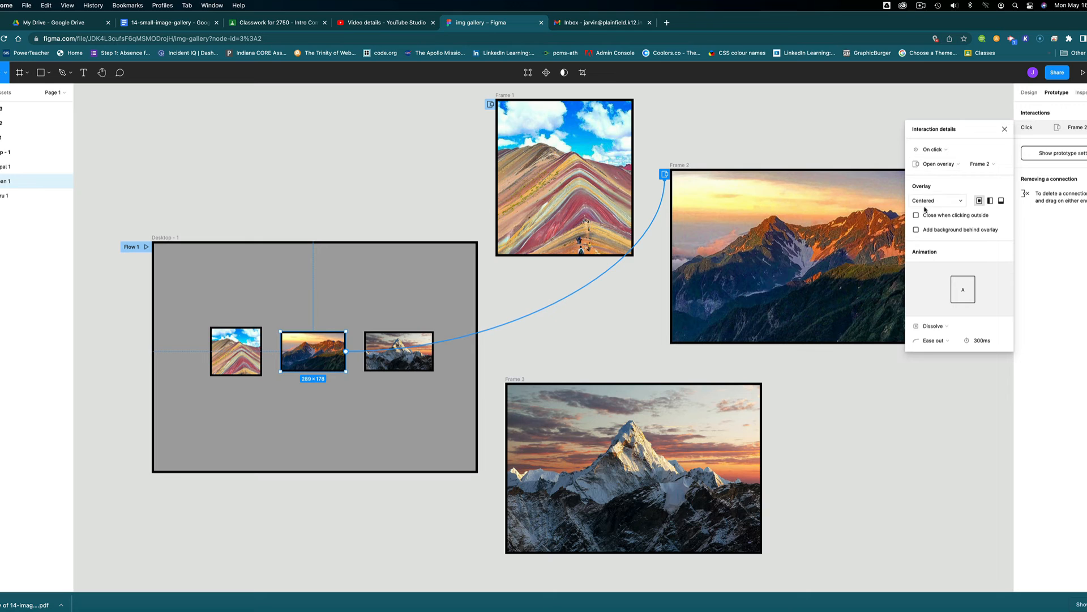
{"action": "left_click", "coordinate": [943, 216]}
Step: Connect the Nepal thumbnail to the large Nepal frame as an Open overlay interaction with Close when clicking outside enabled
{"action": "left_click", "coordinate": [419, 367]}
{"action": "left_click_drag", "start_coordinate": [434, 351], "coordinate": [580, 407]}
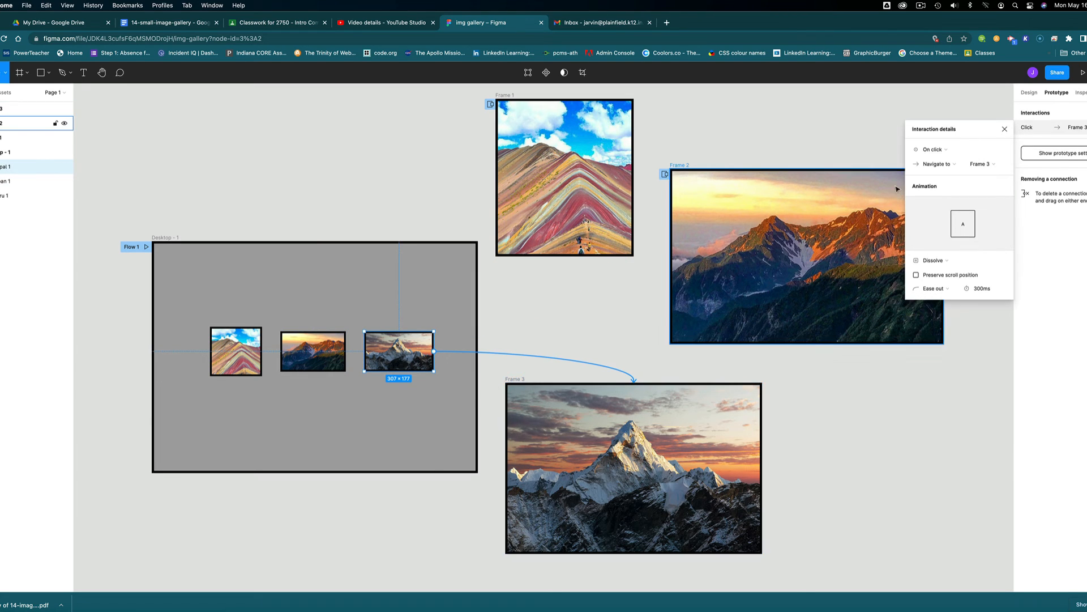
{"action": "left_click", "coordinate": [938, 164]}
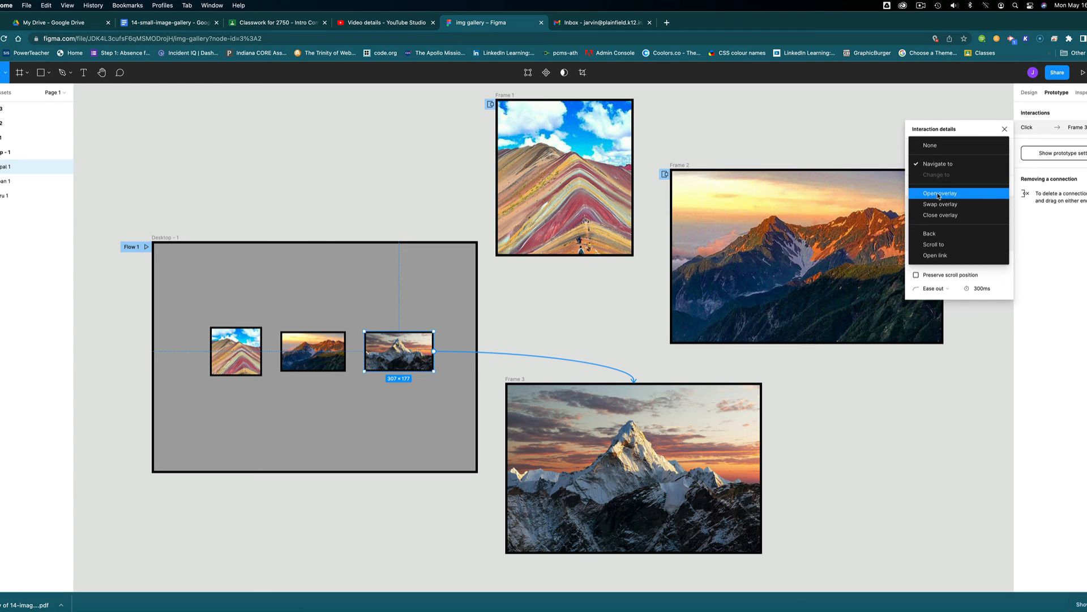
{"action": "left_click", "coordinate": [939, 194]}
{"action": "left_click", "coordinate": [917, 215]}
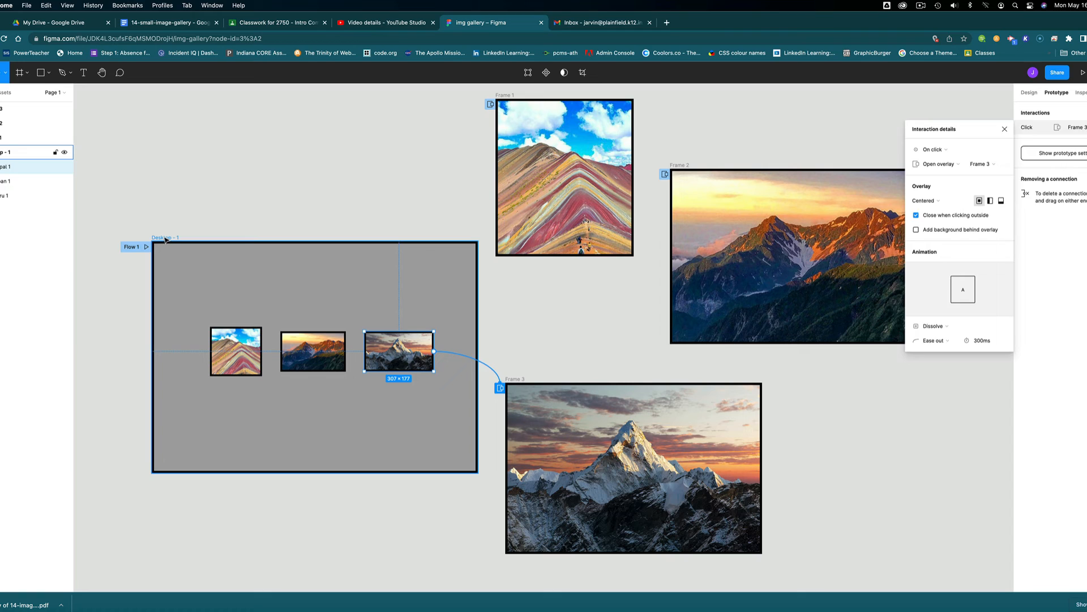
Step: Present the prototype from the Desktop - 1 frame and test opening and closing the Peru overlay
{"action": "left_click", "coordinate": [166, 238]}
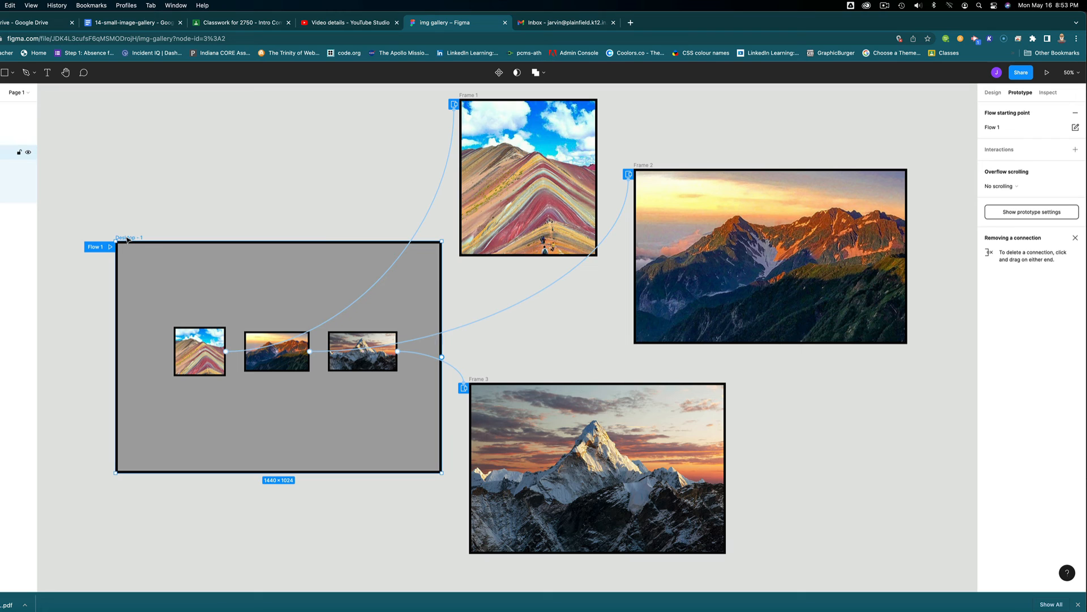
{"action": "left_click", "coordinate": [1047, 74]}
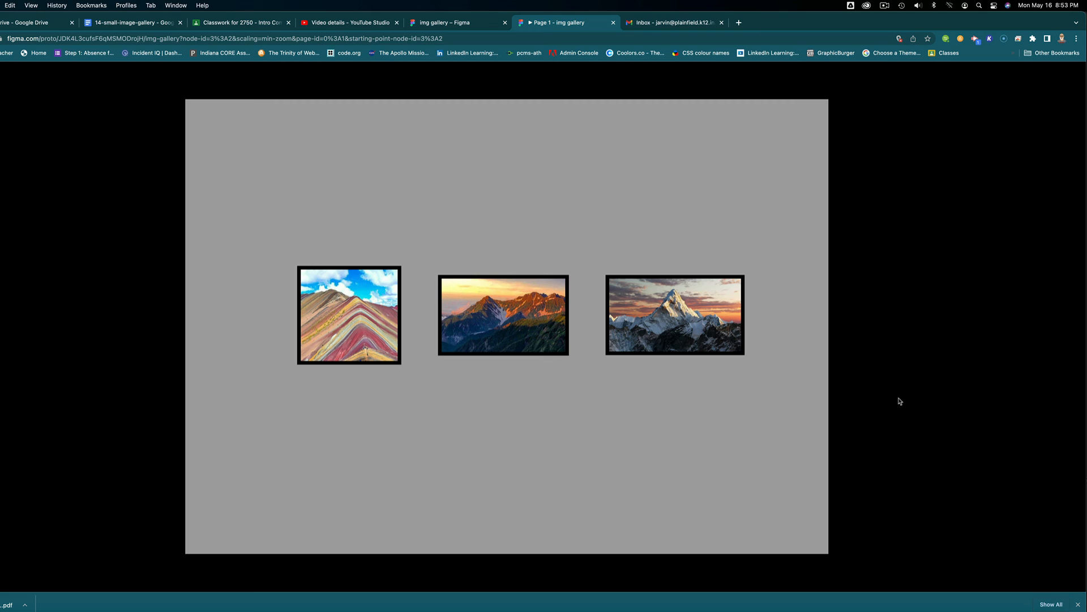
{"action": "left_click", "coordinate": [356, 328]}
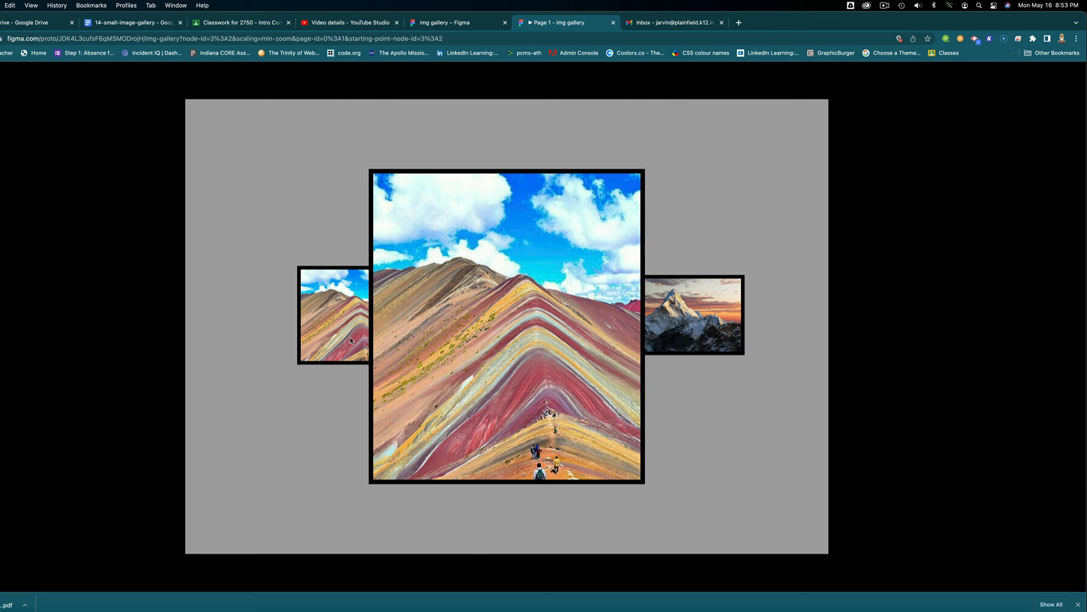
{"action": "left_click", "coordinate": [312, 417]}
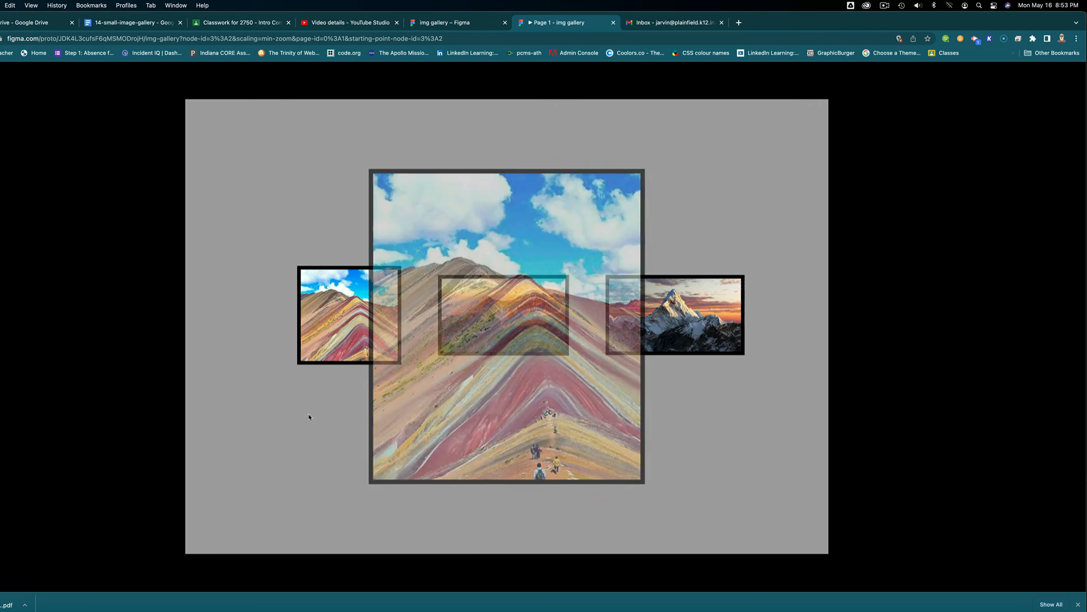
Step: Test opening and closing the Japan overlay and the Nepal overlay from their thumbnails in the prototype
{"action": "left_click", "coordinate": [486, 325]}
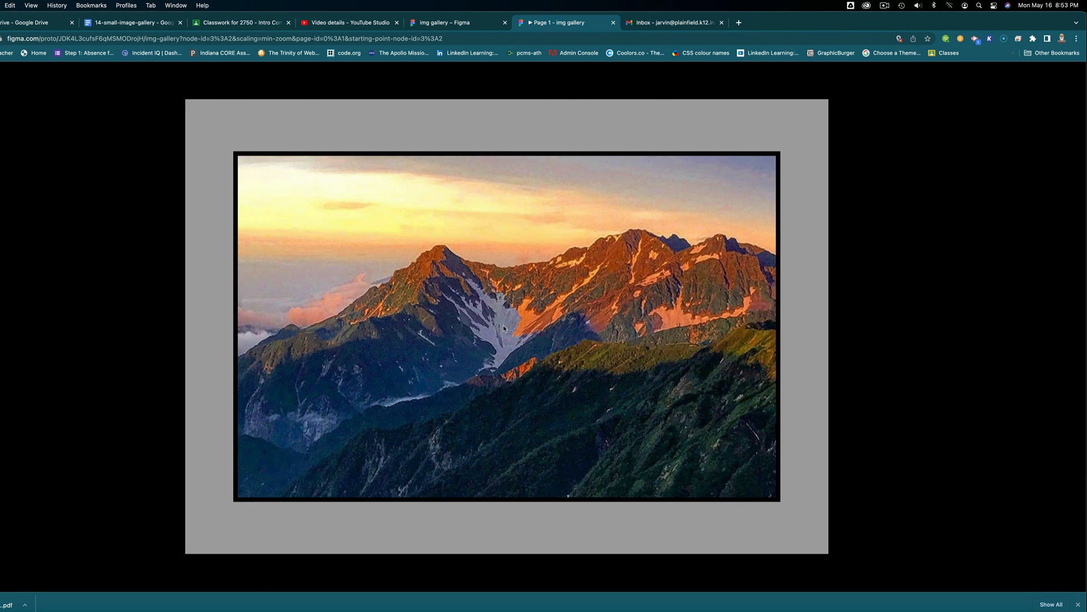
{"action": "left_click", "coordinate": [796, 343]}
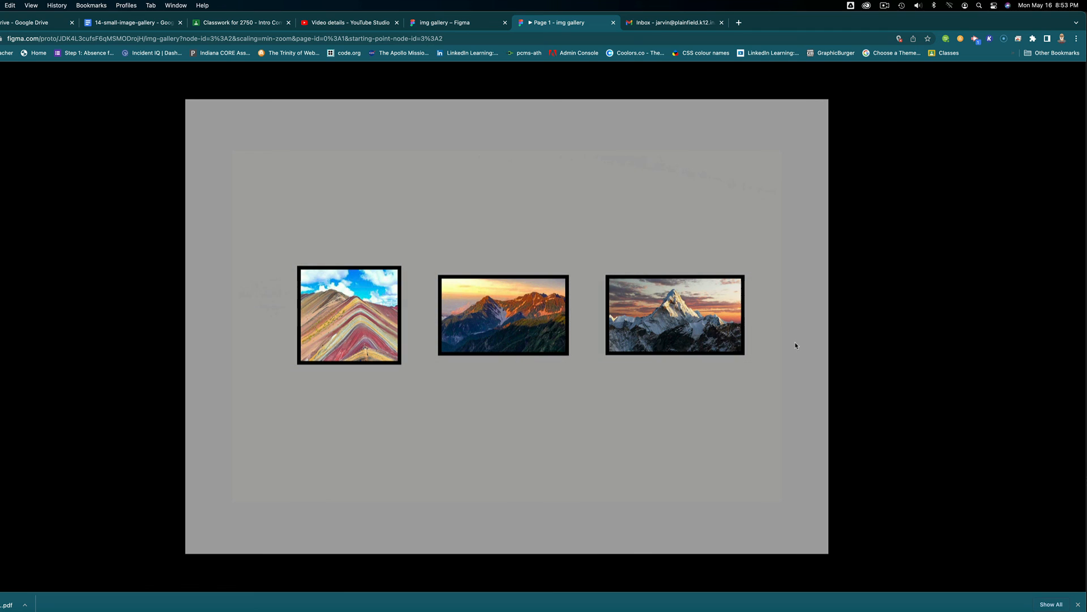
{"action": "left_click", "coordinate": [687, 332]}
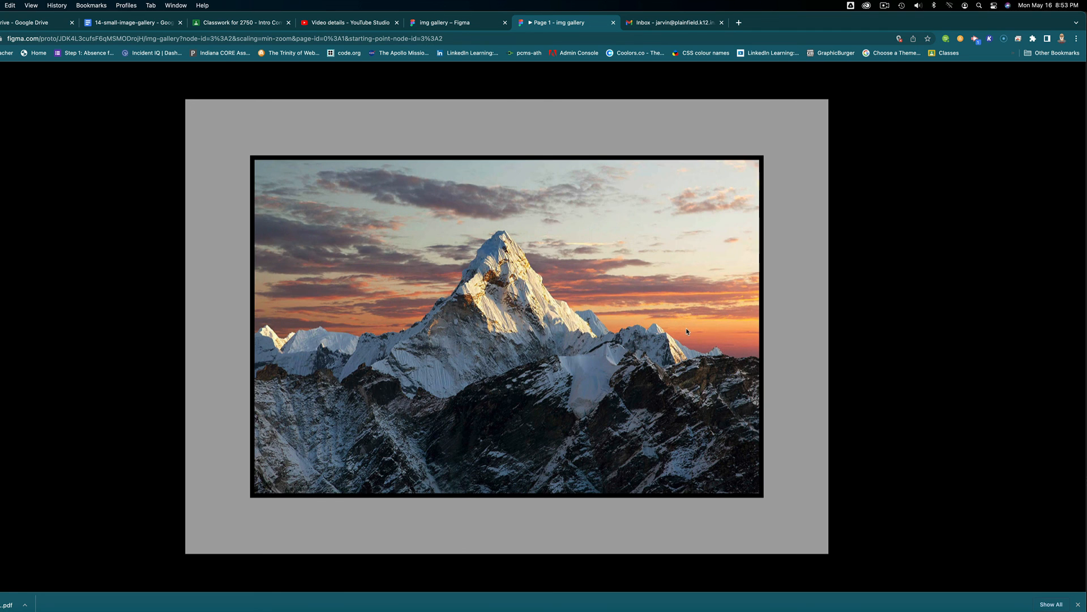
{"action": "left_click", "coordinate": [798, 330]}
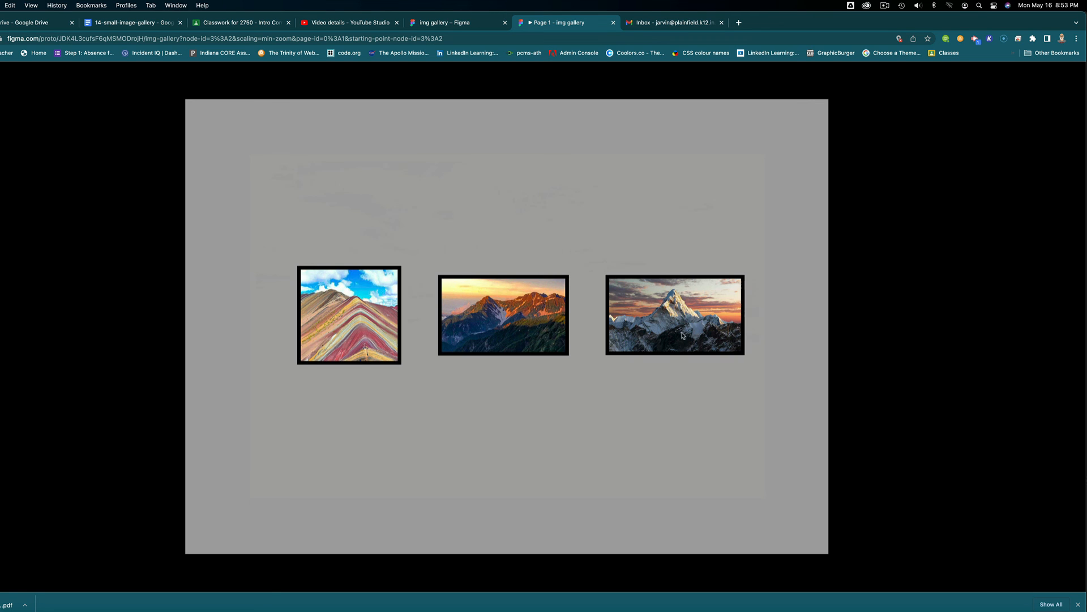
Step: Retest the overlays in reverse order, opening and closing Nepal, Japan and Peru by clicking outside each image
{"action": "left_click", "coordinate": [683, 340]}
{"action": "left_click", "coordinate": [786, 339]}
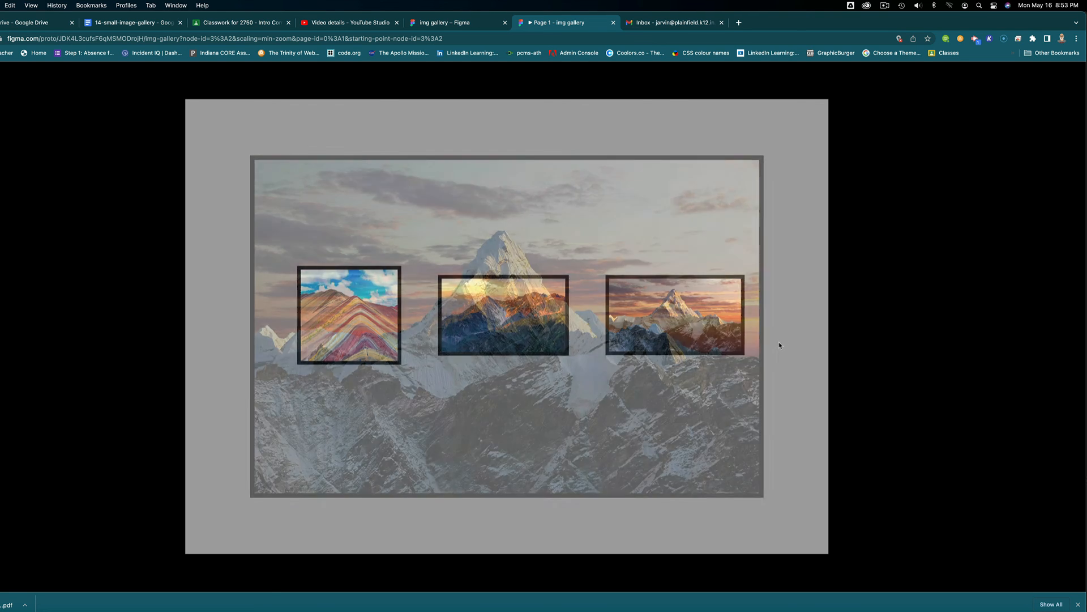
{"action": "left_click", "coordinate": [507, 316]}
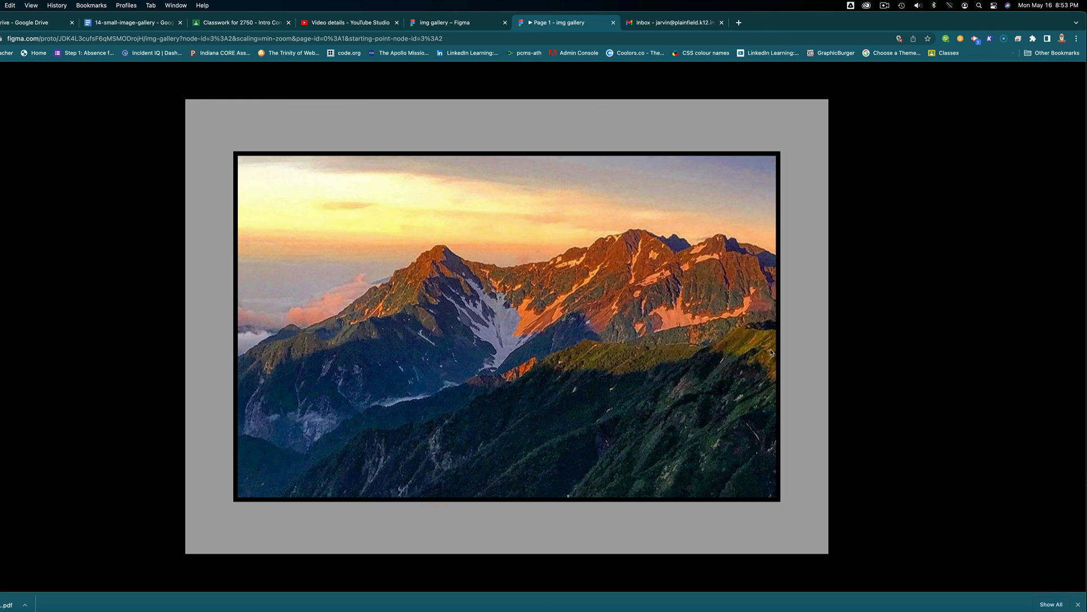
{"action": "left_click", "coordinate": [800, 346]}
{"action": "left_click", "coordinate": [361, 330]}
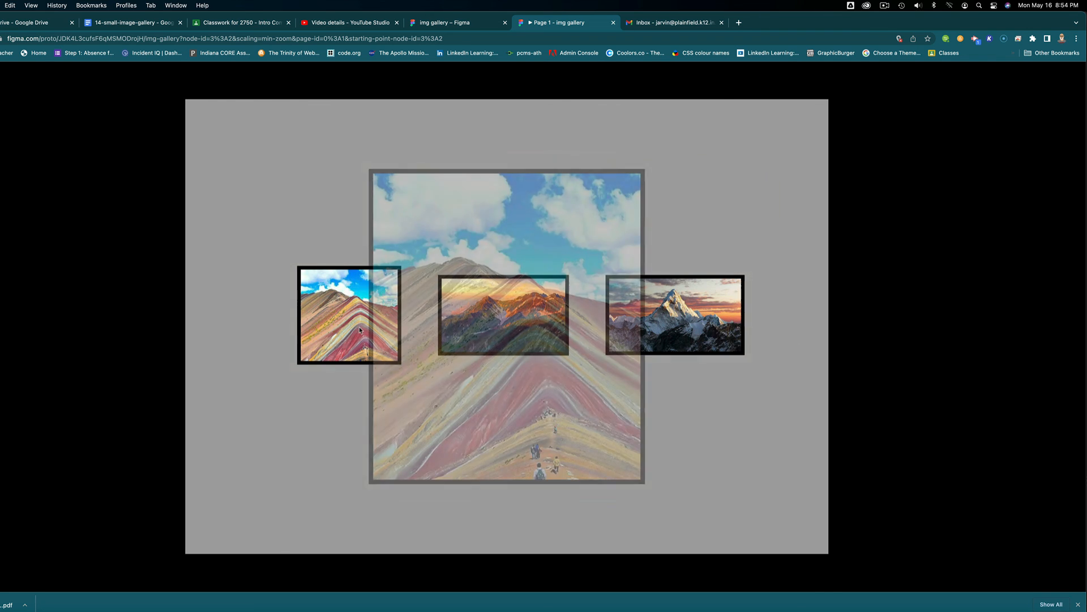
{"action": "left_click", "coordinate": [705, 383]}
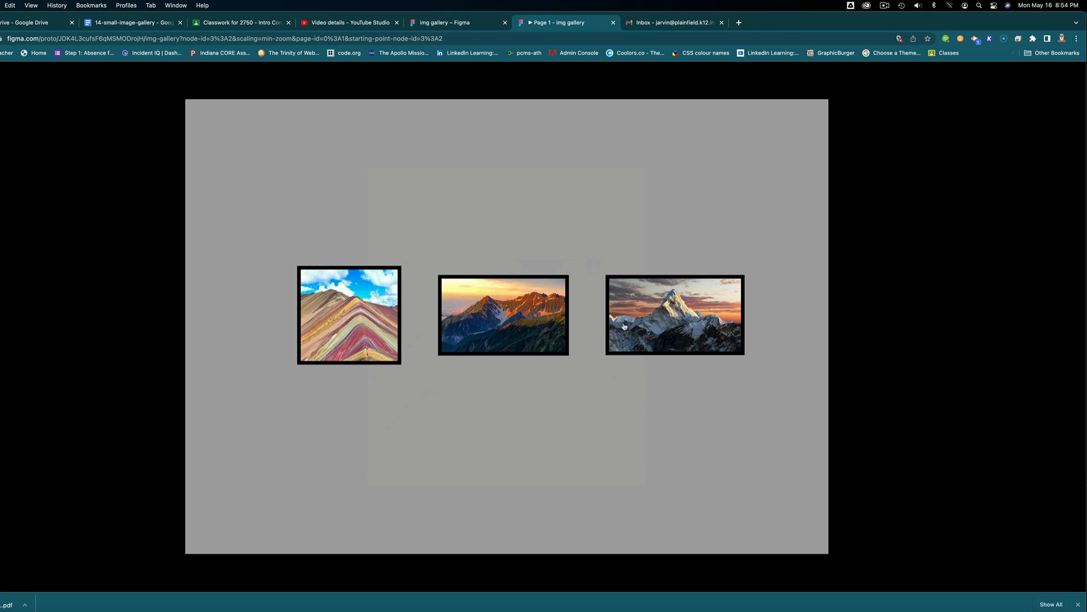
Step: Run through the gallery once more, opening and dismissing the Peru, Japan and Nepal overlays in order
{"action": "left_click", "coordinate": [346, 316]}
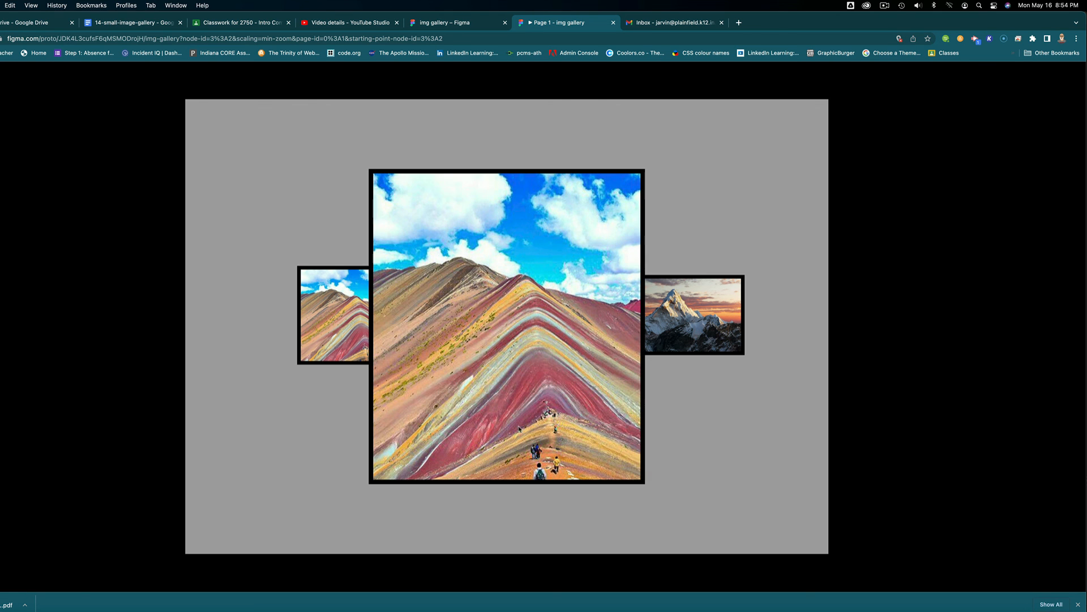
{"action": "left_click", "coordinate": [682, 423]}
{"action": "left_click", "coordinate": [500, 339]}
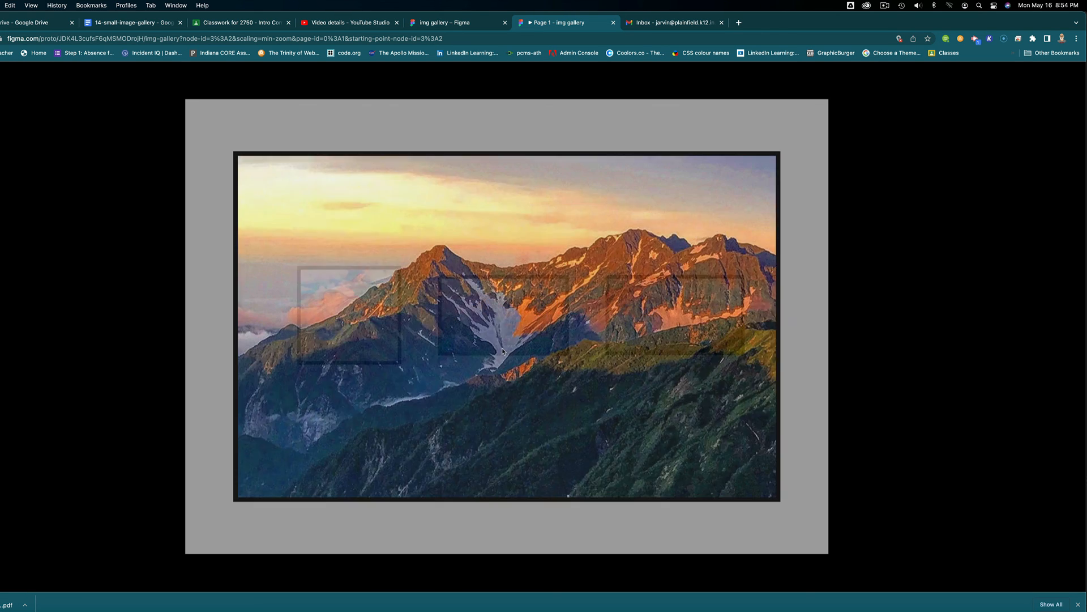
{"action": "left_click", "coordinate": [798, 376]}
{"action": "left_click", "coordinate": [675, 340]}
{"action": "left_click", "coordinate": [794, 348]}
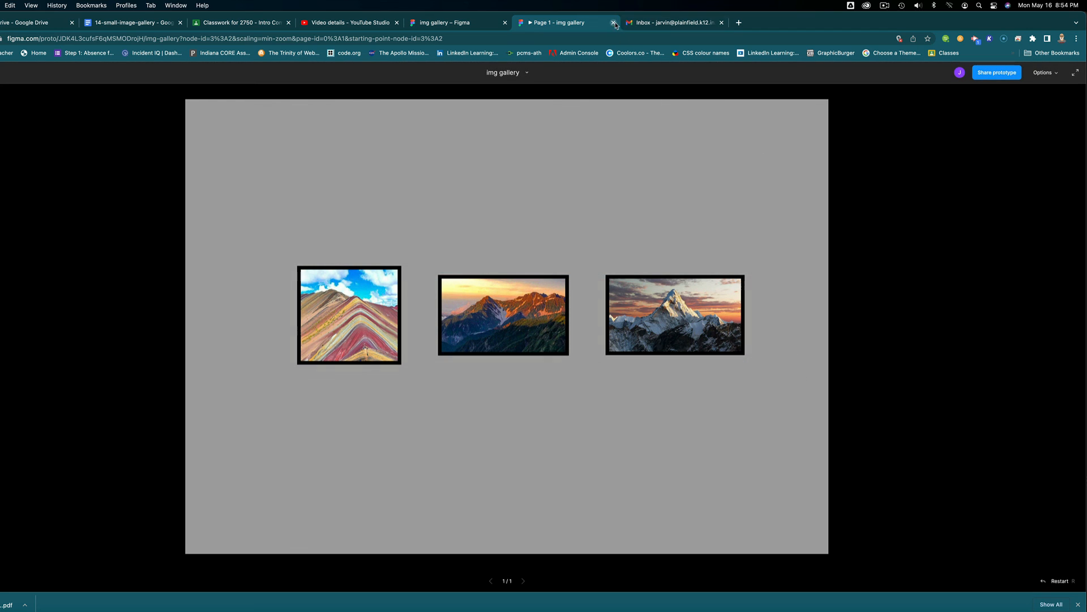
Step: Close the prototype presentation, check the instructions in Copy of 14-image-gallery.pdf in Acrobat, and return to the Figma design file
{"action": "left_click", "coordinate": [613, 23]}
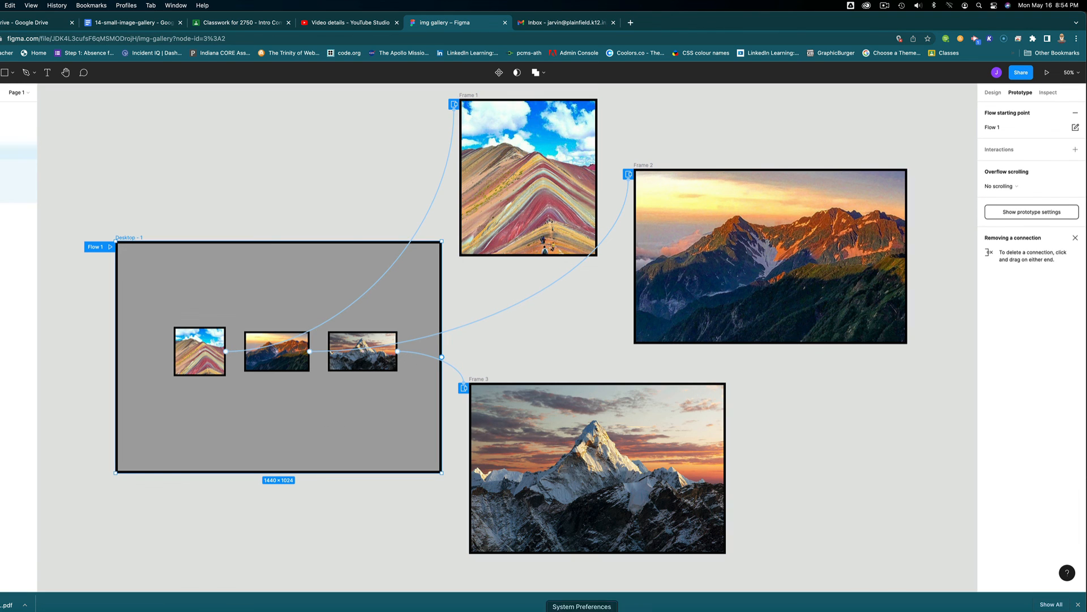
{"action": "left_click", "coordinate": [728, 607]}
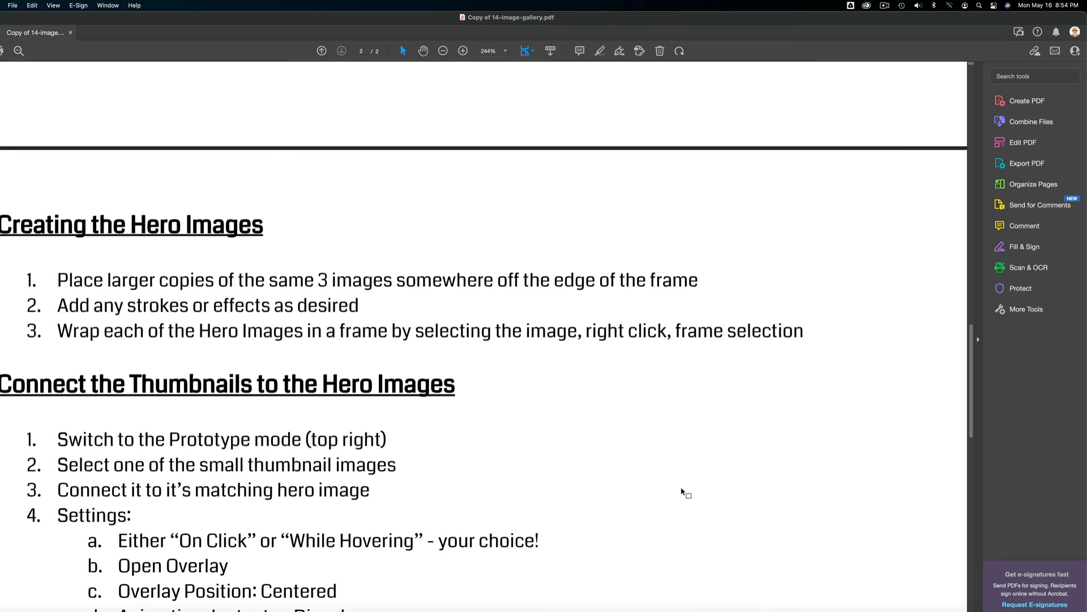
{"action": "left_click", "coordinate": [606, 609]}
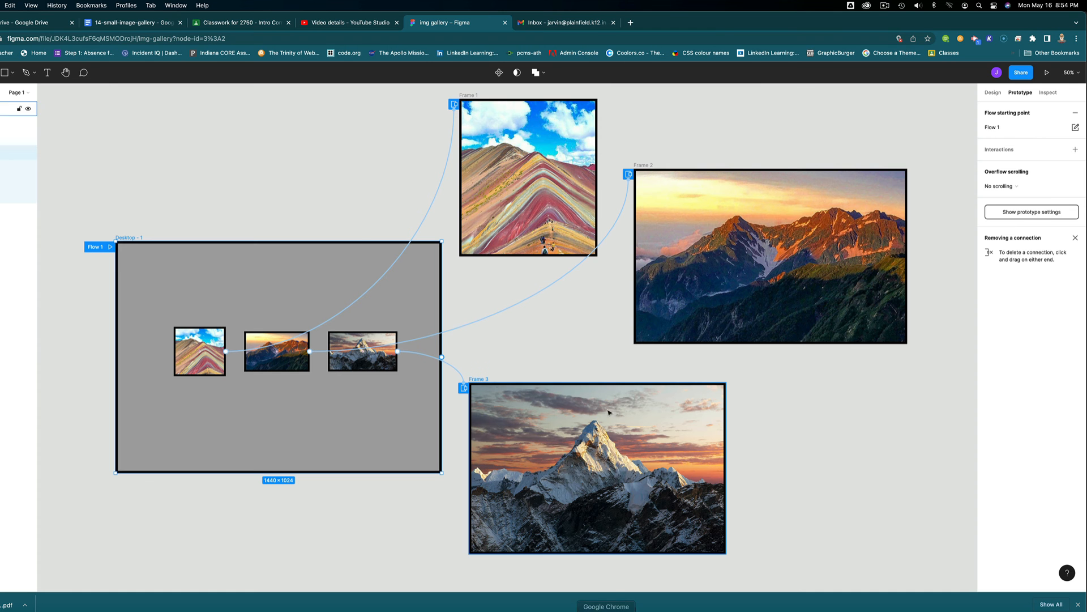